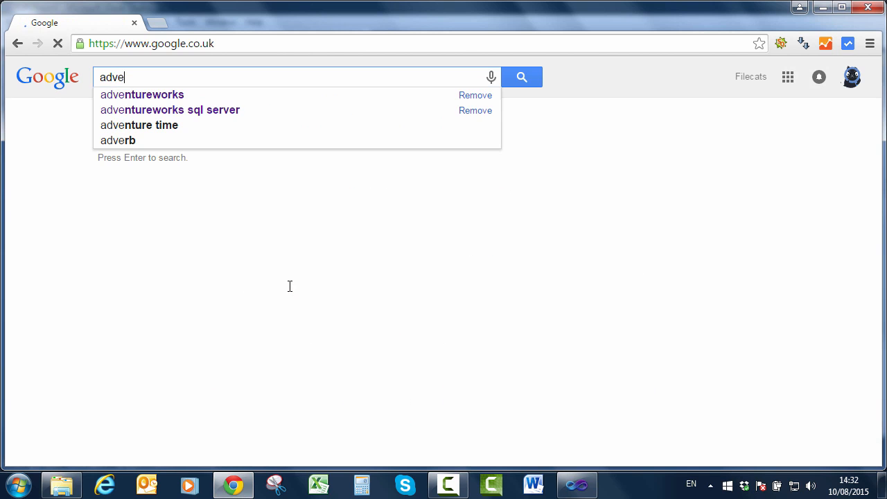
- Search Google for 'adventureworks sql server' and open the msftdbprodsamples.codeplex.com Product Samples: Database page
key("Down")
key("Down")
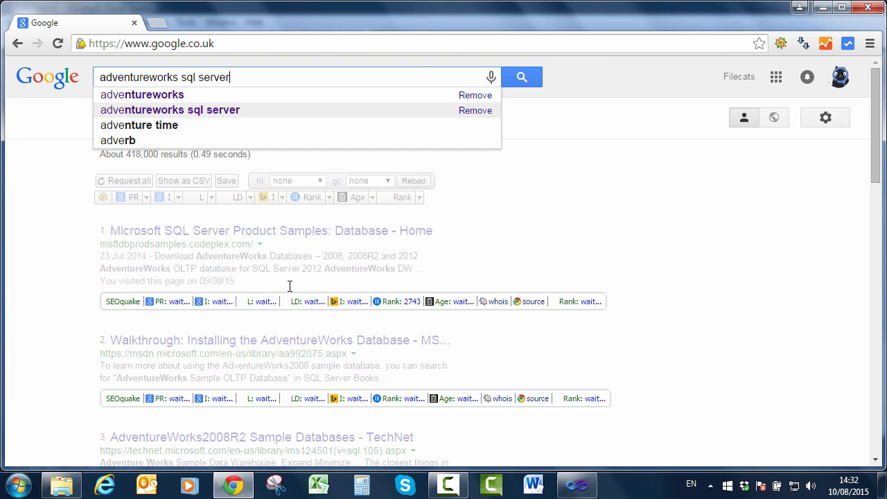
key("Return")
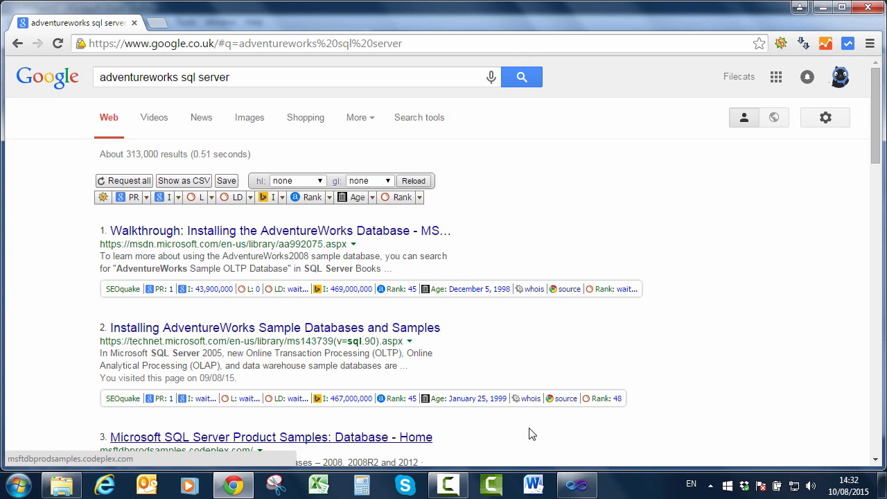
scroll(507, 438, "down", 1)
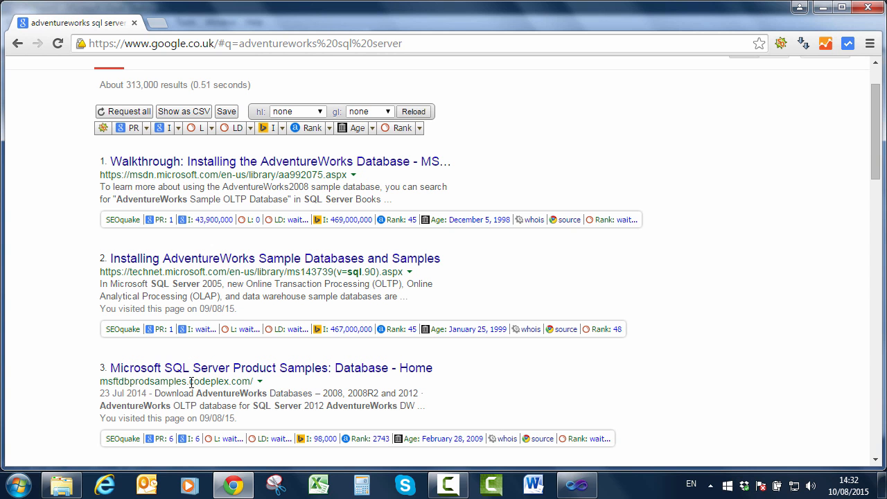
left_click_drag(190, 382, 251, 381)
left_click(257, 388)
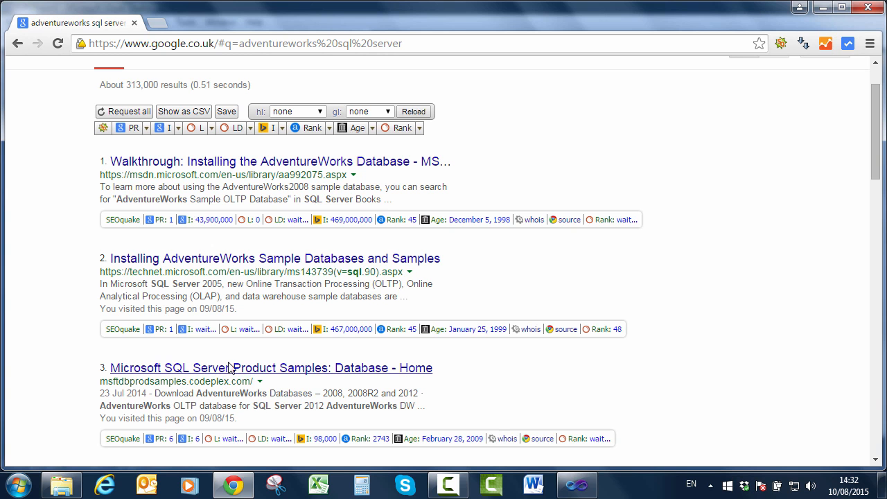
left_click(231, 368)
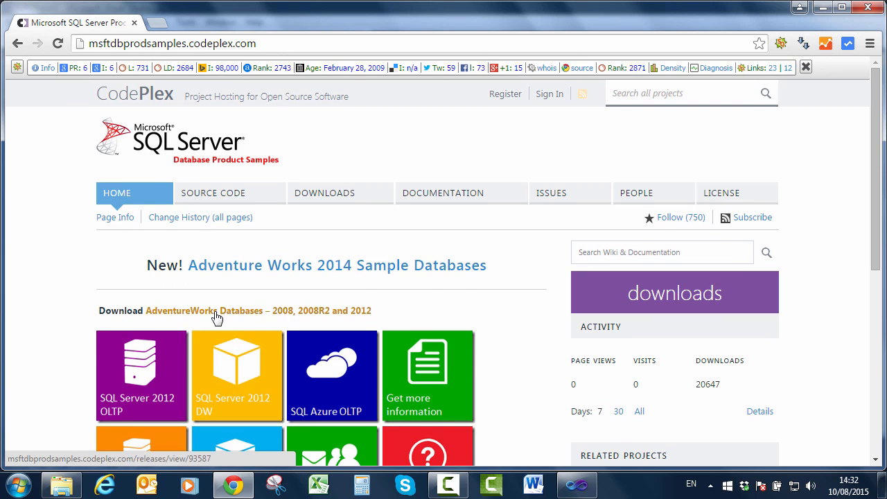
- Download AdventureWorks2012_Database.zip (36.3 MB) from the AdventureWorks Databases – 2012, 2008R2 and 2008 release page
left_click(217, 312)
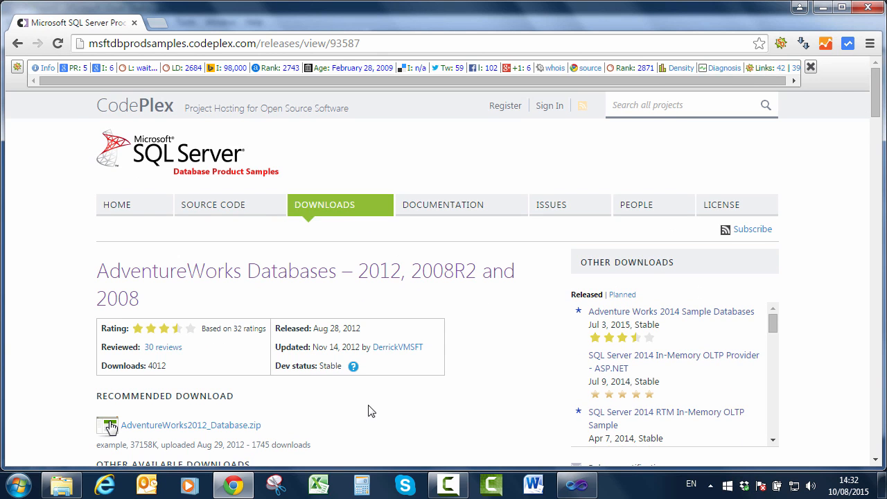
scroll(336, 409, "down", 2)
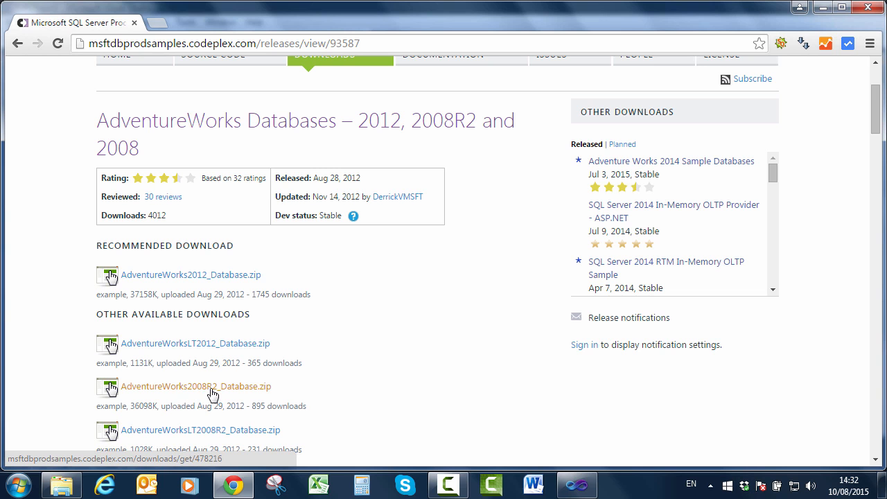
left_click(188, 277)
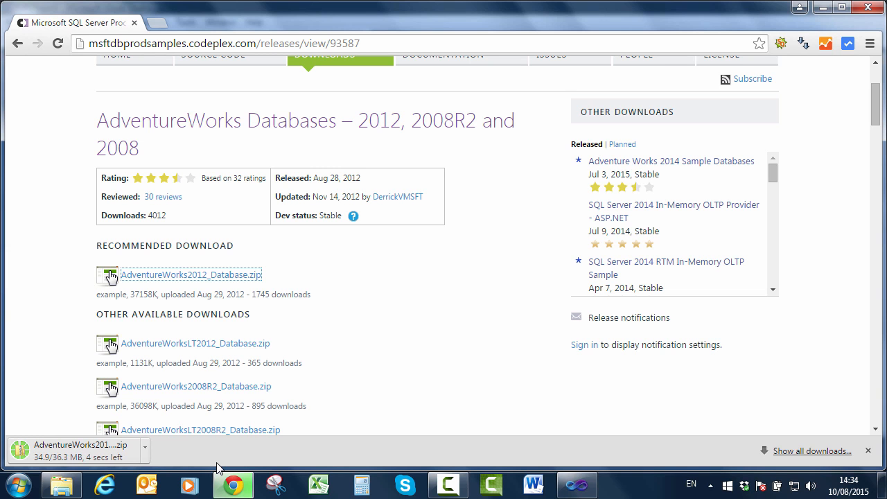
left_click(145, 448)
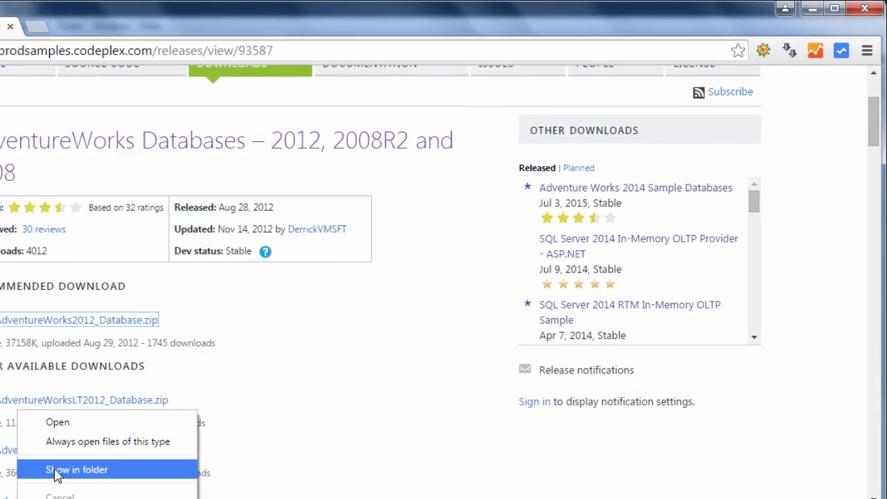
- Extract AdventureWorks2012_Database.zip with Extract All into its own folder of .mdf and .ldf files
left_click(57, 470)
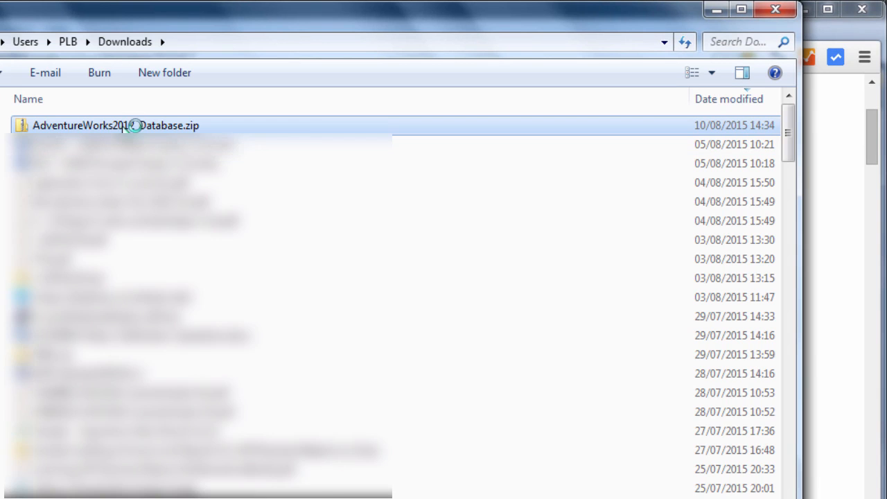
right_click(123, 128)
key("t")
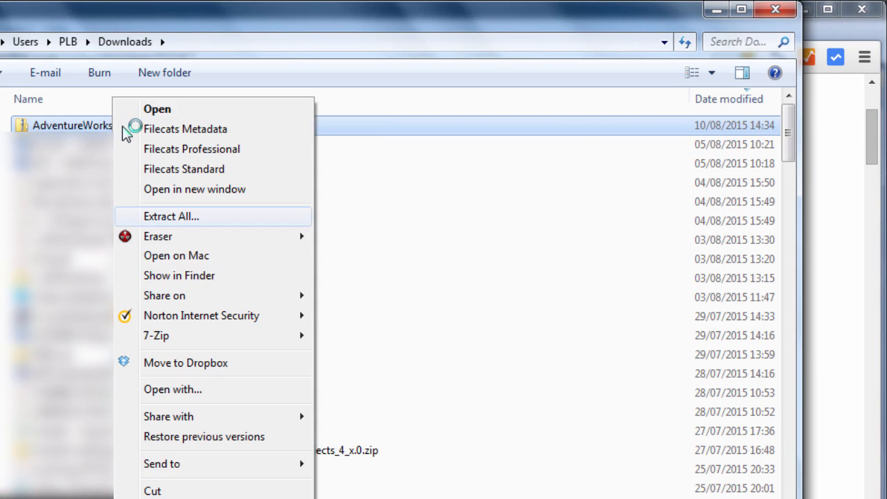
key("Return")
key("Return")
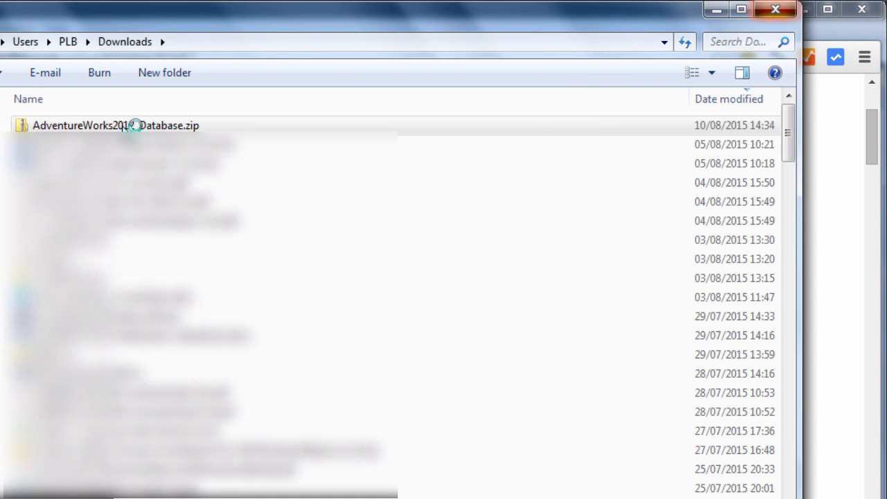
left_click(131, 125)
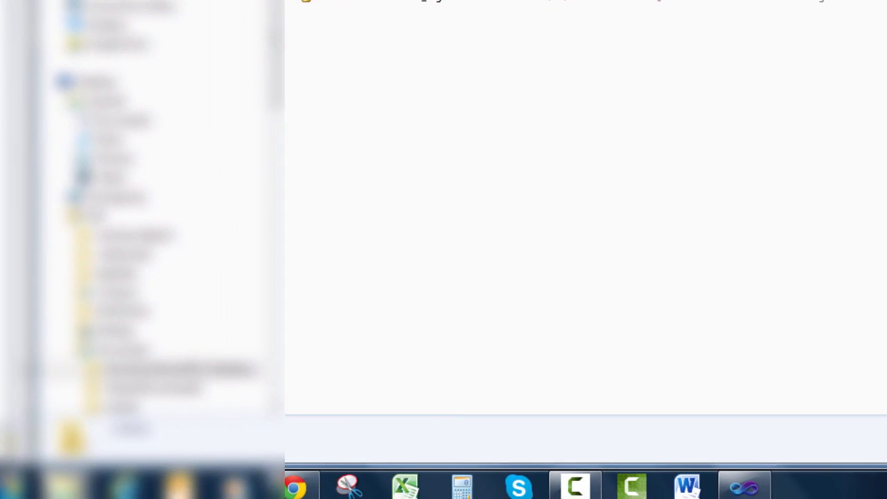
- Show the Start menu's All Programs list
mouse_move(758, 481)
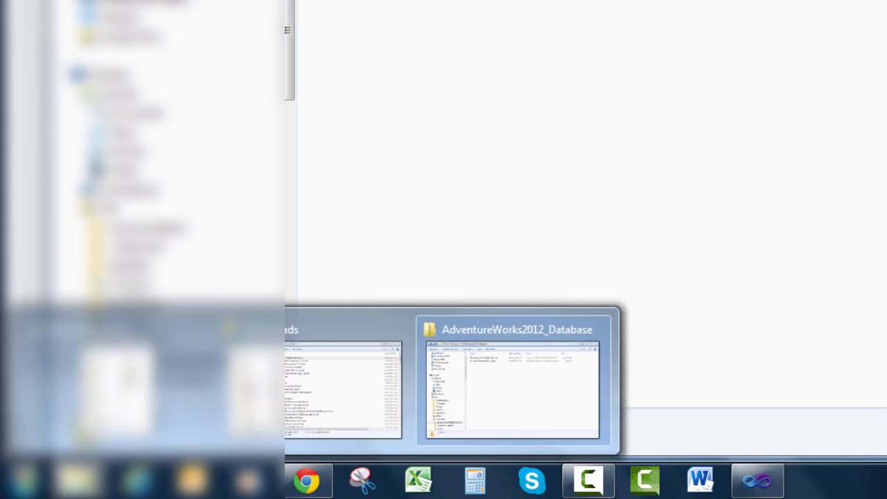
left_click(24, 481)
left_click(76, 400)
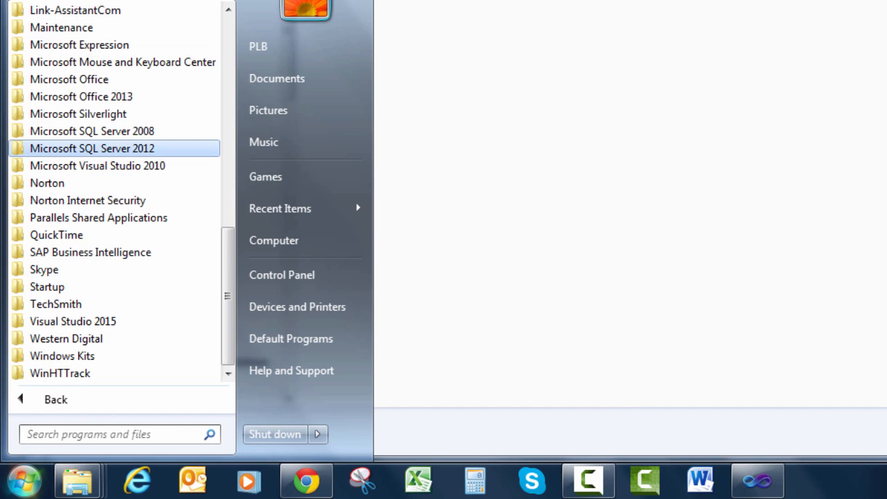
- Launch SQL Server Management Studio from the Microsoft SQL Server 2012 program folder
left_click_drag(138, 149, 160, 169)
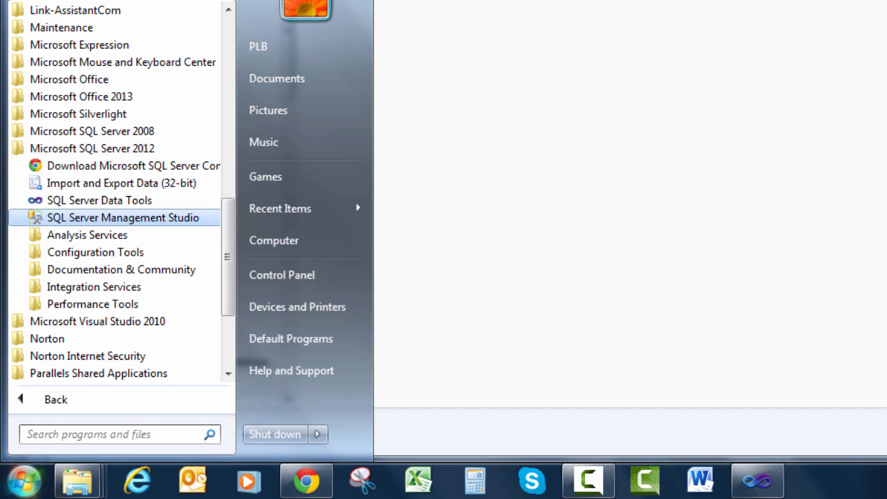
left_click(132, 218)
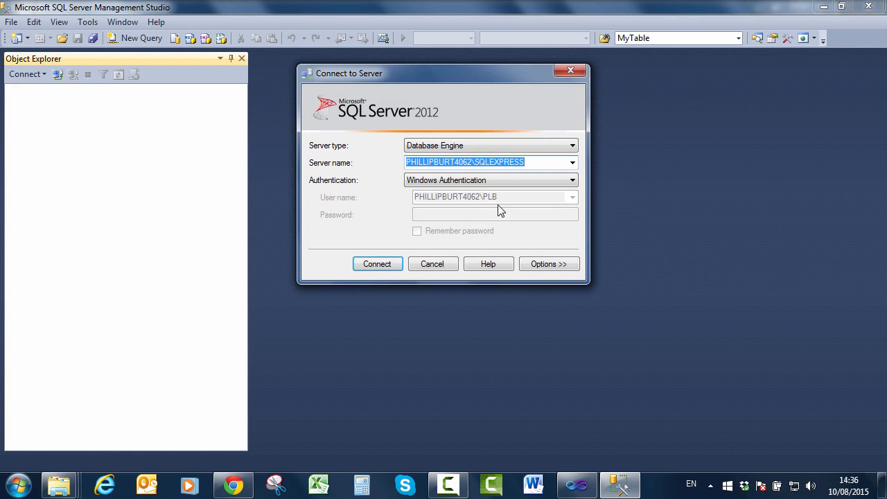
- Connect to the local SSRS Database Engine instance chosen through Browse for more
left_click(573, 163)
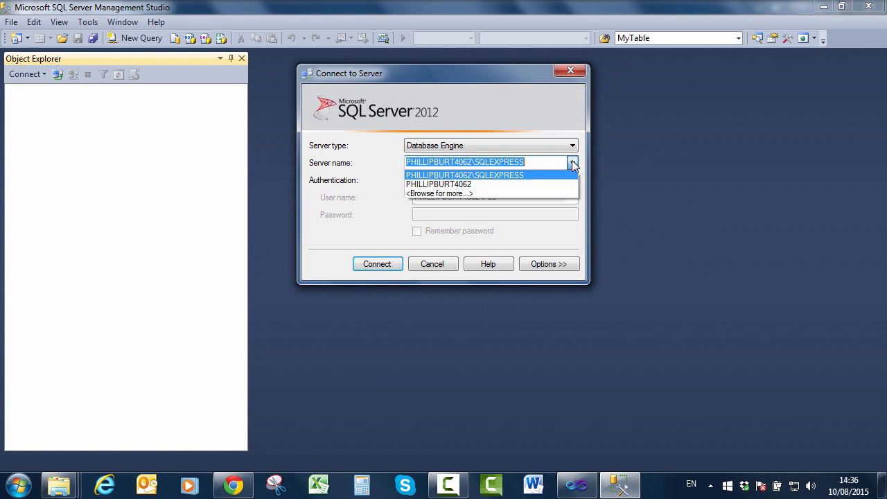
left_click(464, 194)
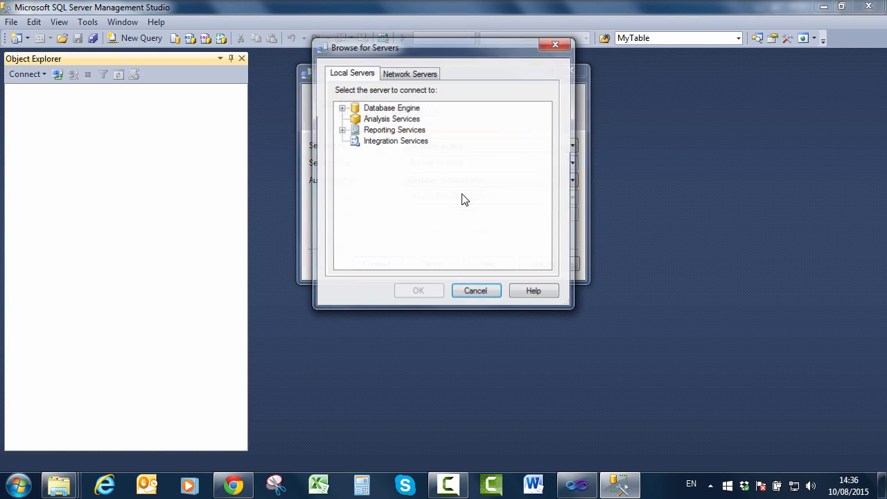
left_click(342, 108)
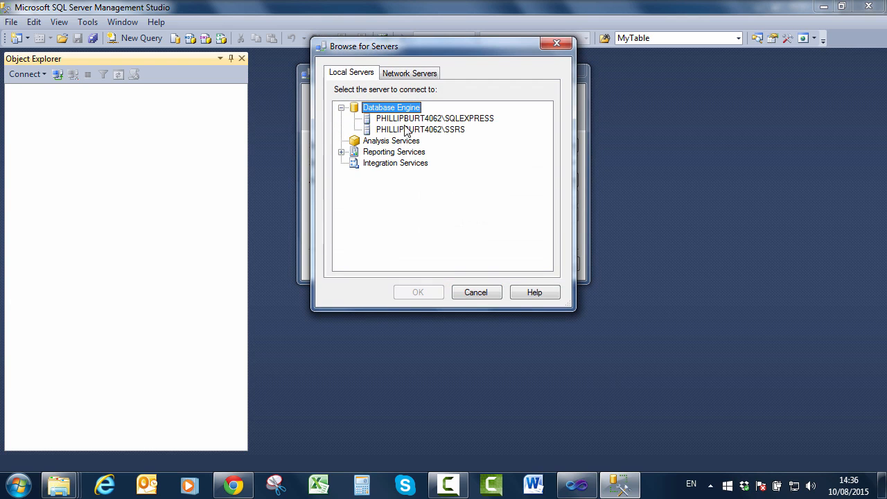
left_click(426, 132)
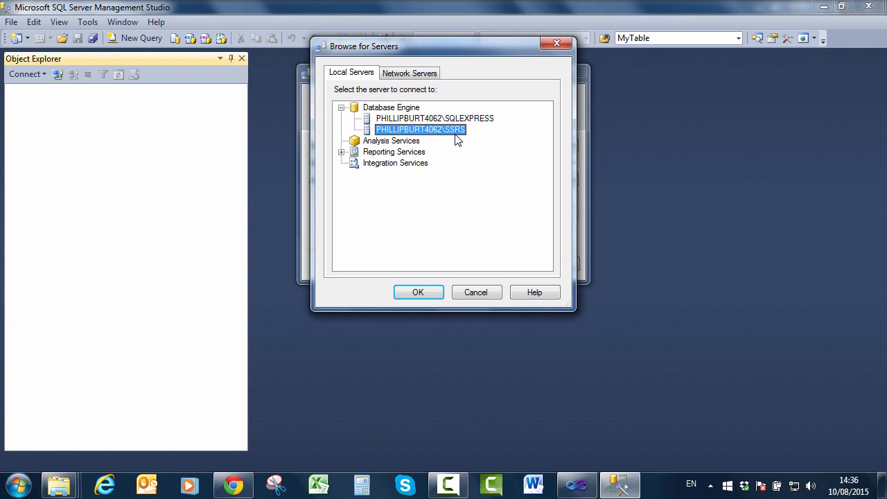
left_click(418, 292)
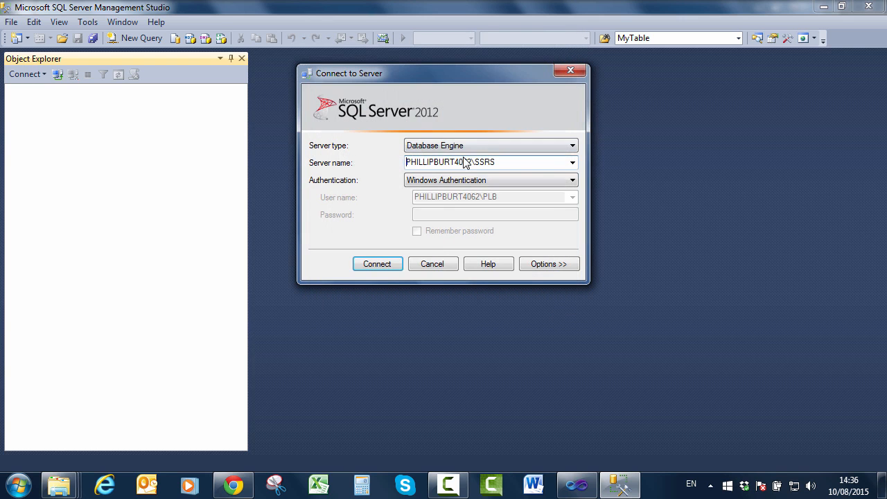
left_click(392, 268)
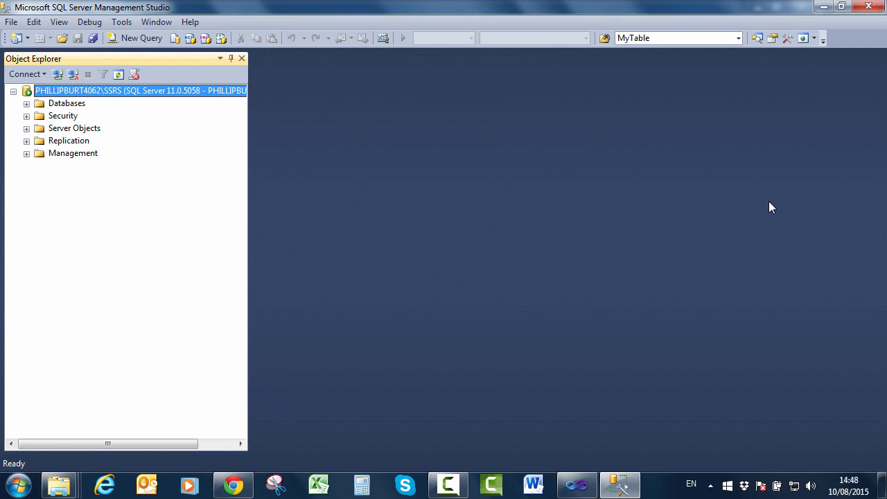
- Expand Databases in Object Explorer and open the Attach Databases dialog from its menu
left_click(27, 103)
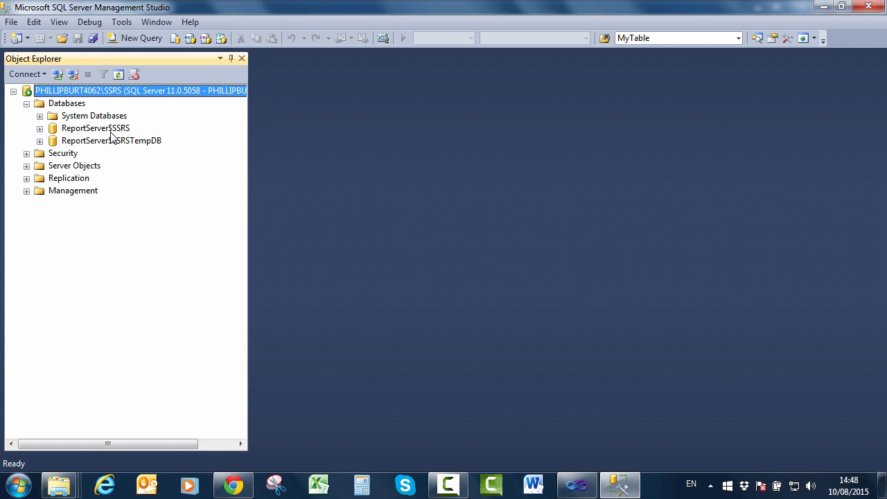
right_click(61, 108)
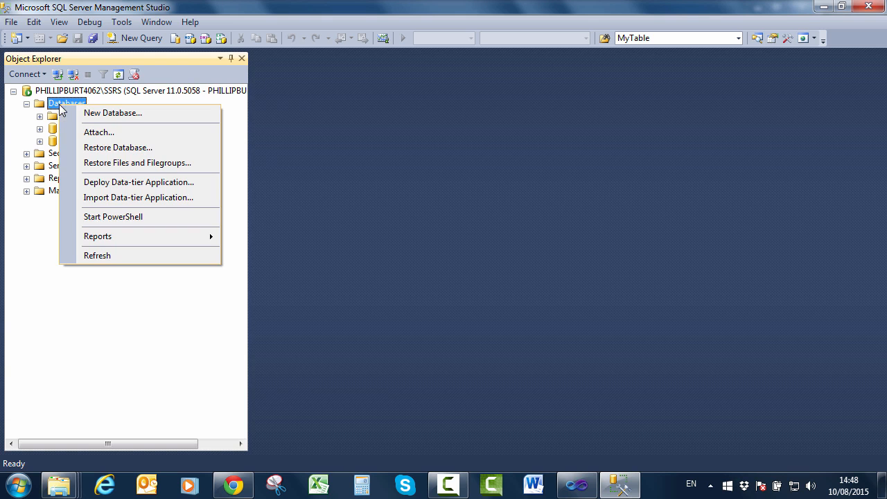
left_click(99, 135)
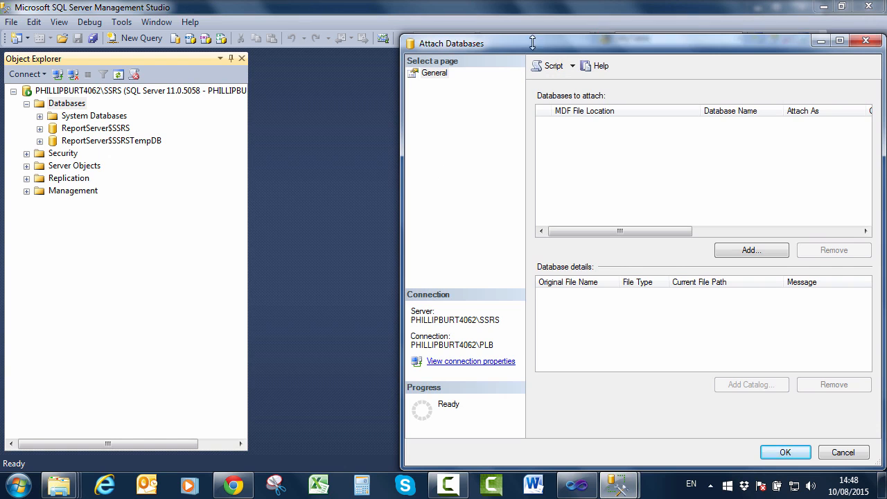
- Browse the Locate Database Files tree through Windows and Users to the PLB folder
left_click(751, 248)
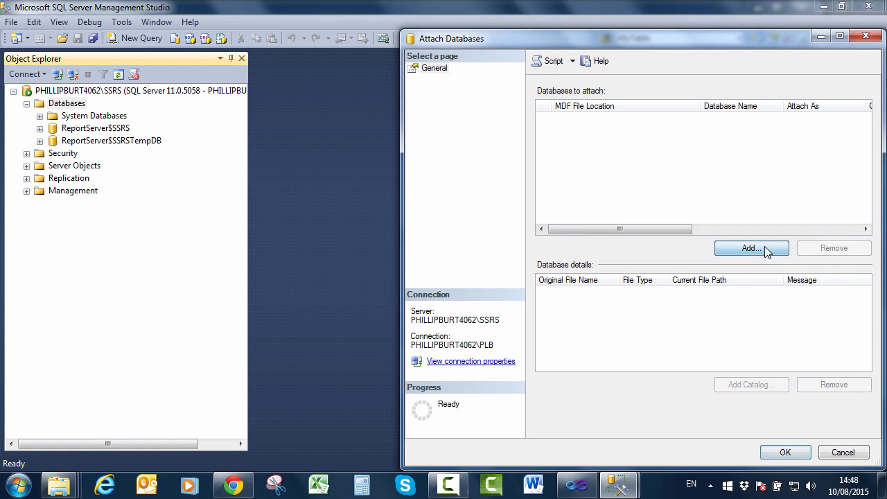
left_click_drag(594, 242, 594, 337)
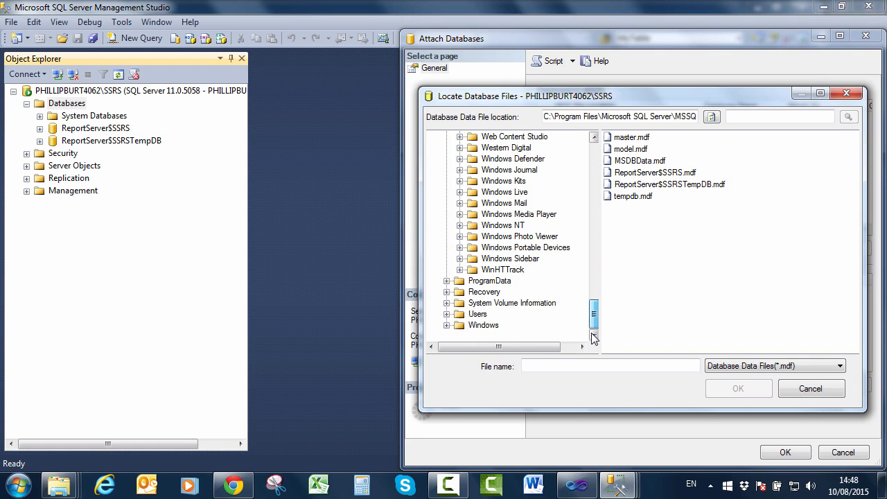
left_click(447, 325)
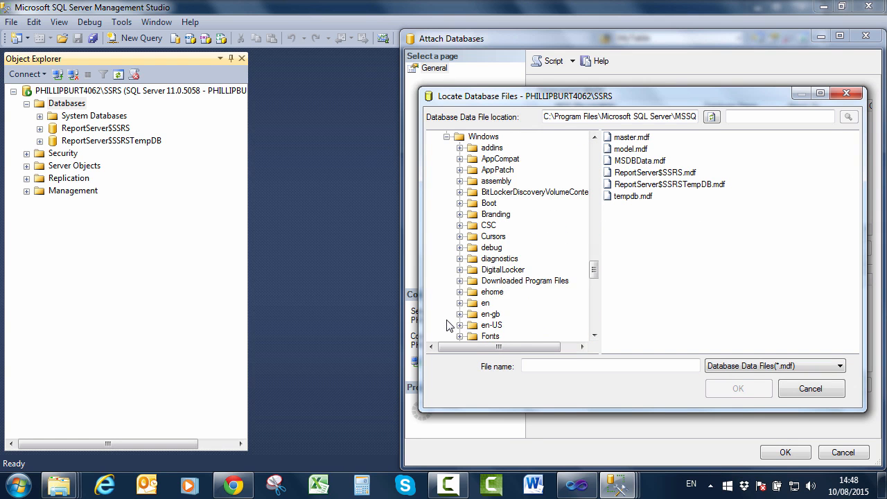
left_click(447, 138)
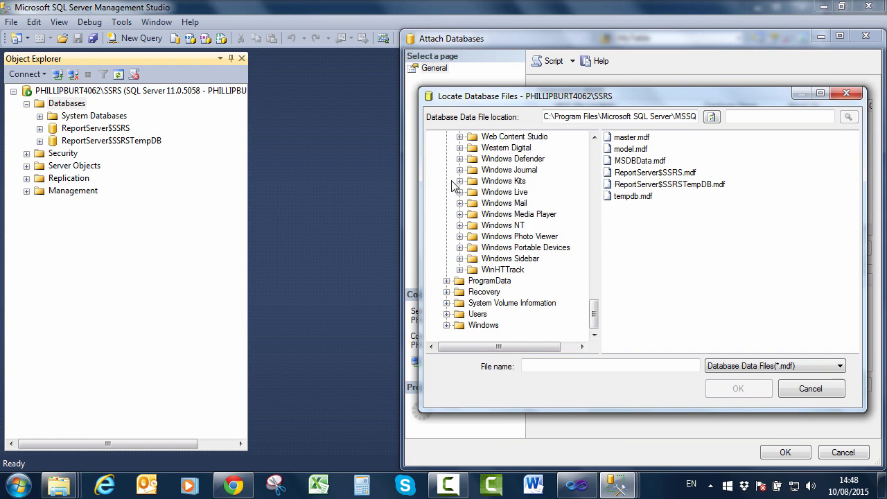
left_click(447, 314)
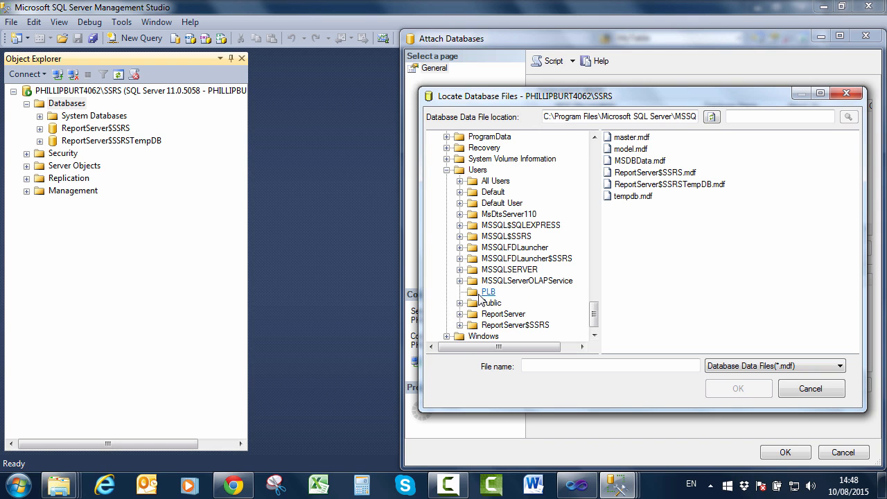
left_click(485, 292)
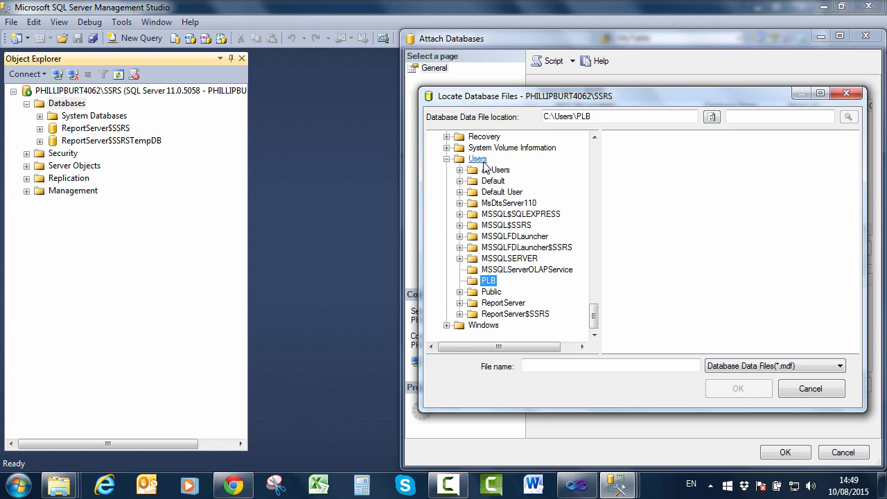
- Bring up the Windows Explorer folder holding the extracted AdventureWorks2012 .mdf and .ldf files
left_click(618, 233)
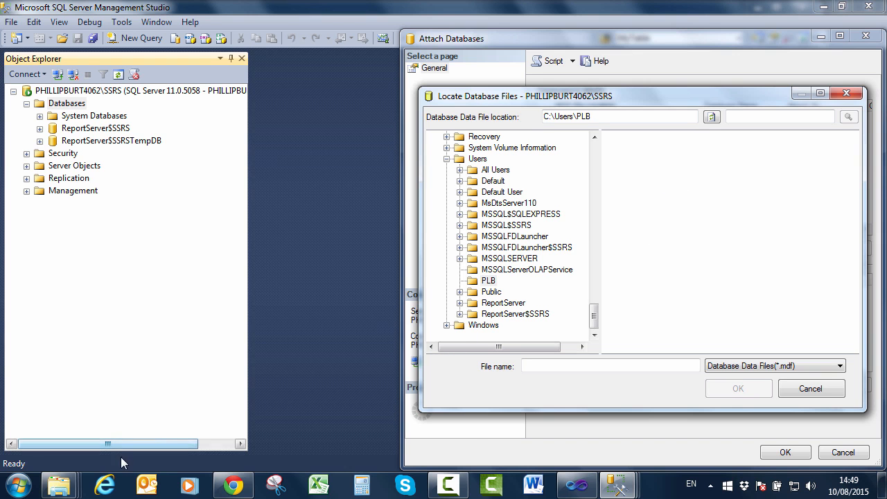
mouse_move(59, 485)
left_click(389, 435)
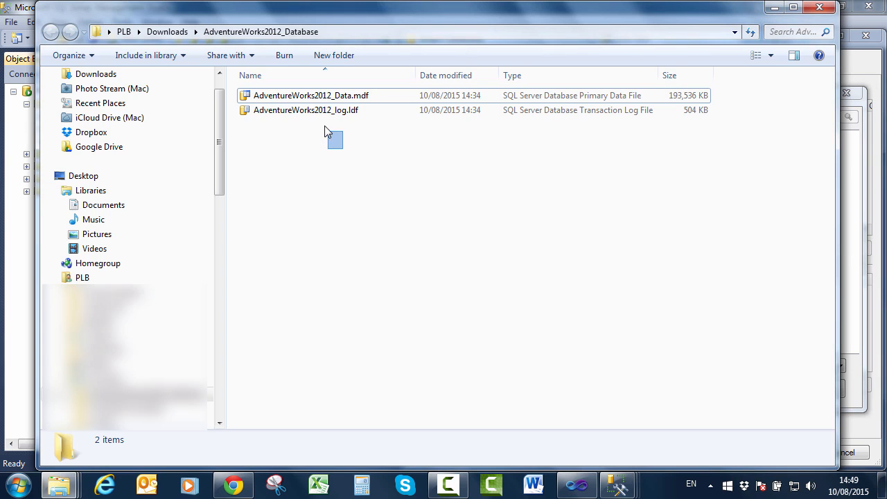
- Select both database files and create a new AdventureWorks folder on New Volume (A:)
left_click_drag(324, 125, 304, 95)
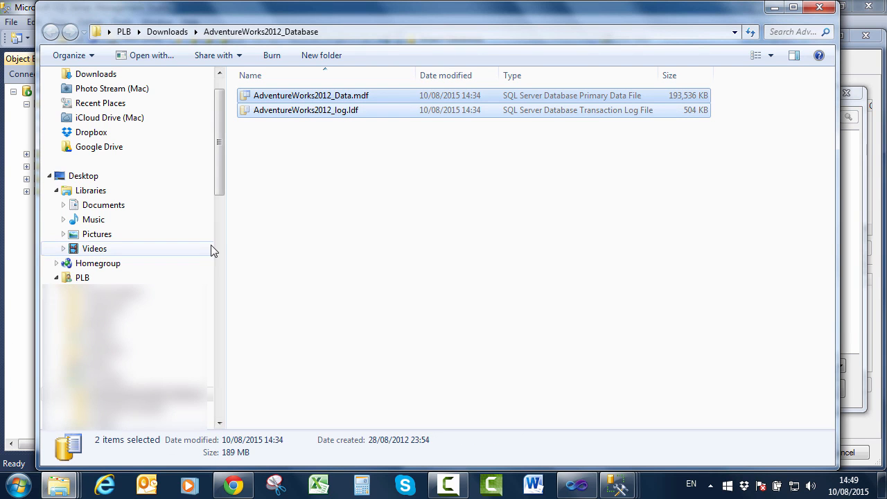
left_click_drag(222, 247, 218, 314)
left_click(115, 336)
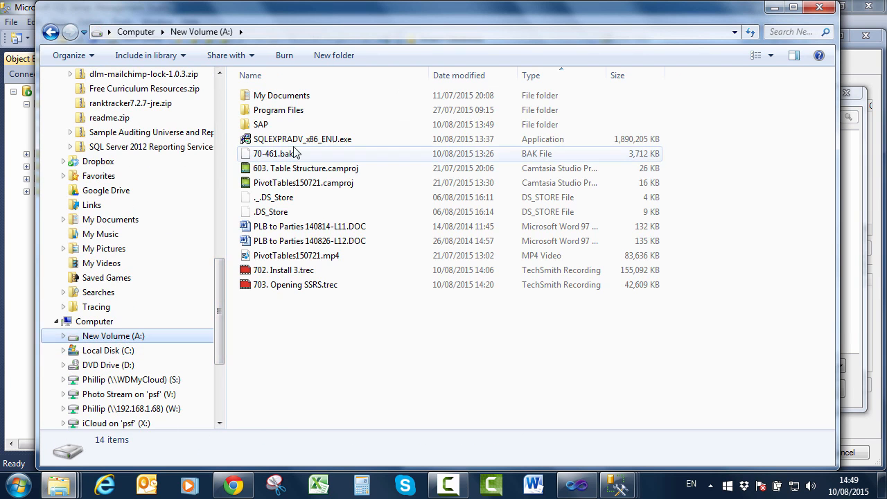
right_click(358, 312)
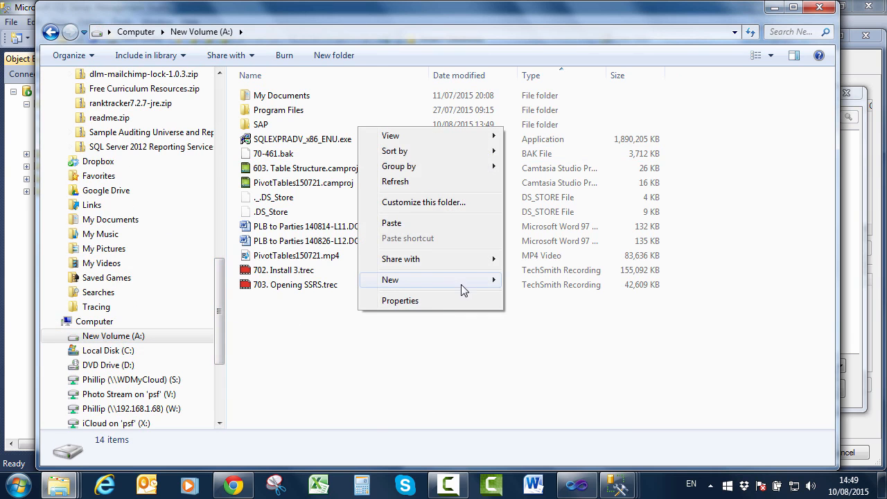
mouse_move(478, 280)
left_click(541, 286)
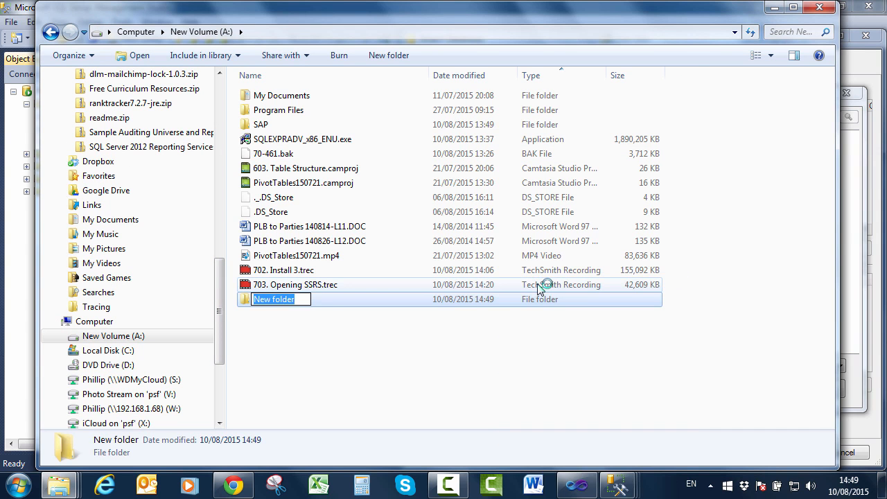
type("AdventureWorks")
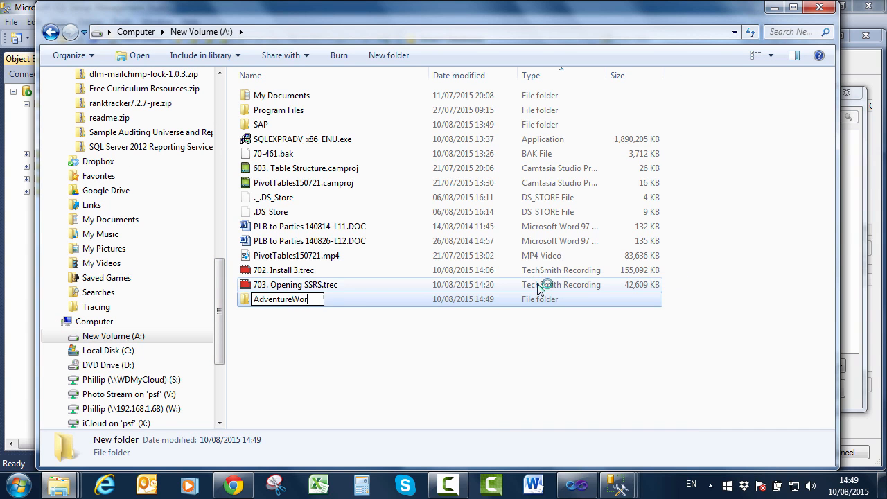
key("Return")
key("Return")
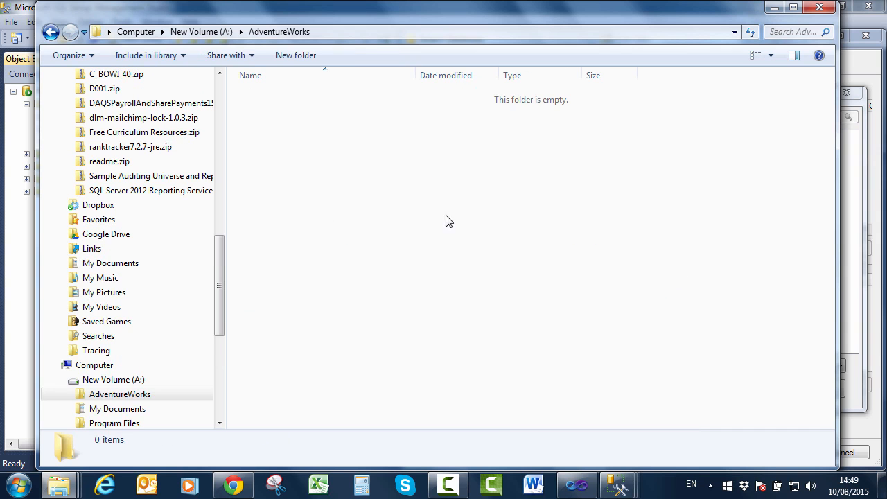
- Paste AdventureWorks2012_Data.mdf and AdventureWorks2012_log.ldf into the AdventureWorks folder
right_click(400, 182)
left_click(439, 278)
double_click(584, 75)
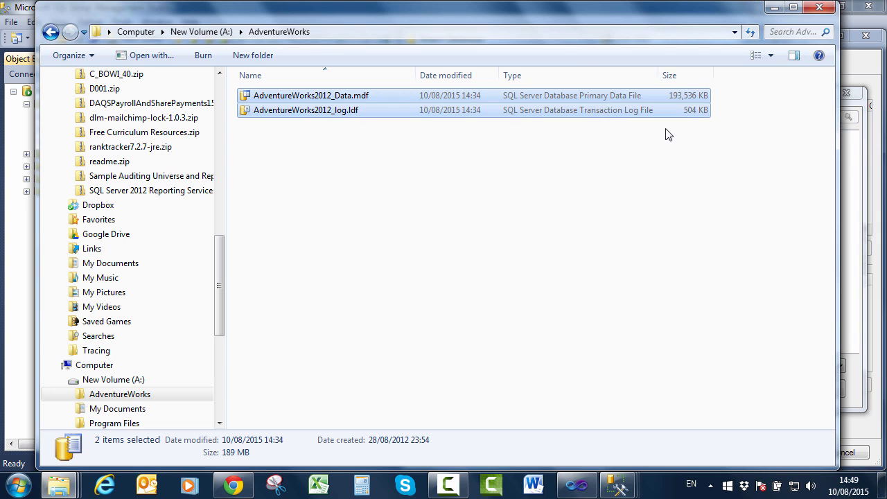
- Pick A:\AdventureWorks\AdventureWorks2012_Data.mdf as the database file to attach
left_click(865, 235)
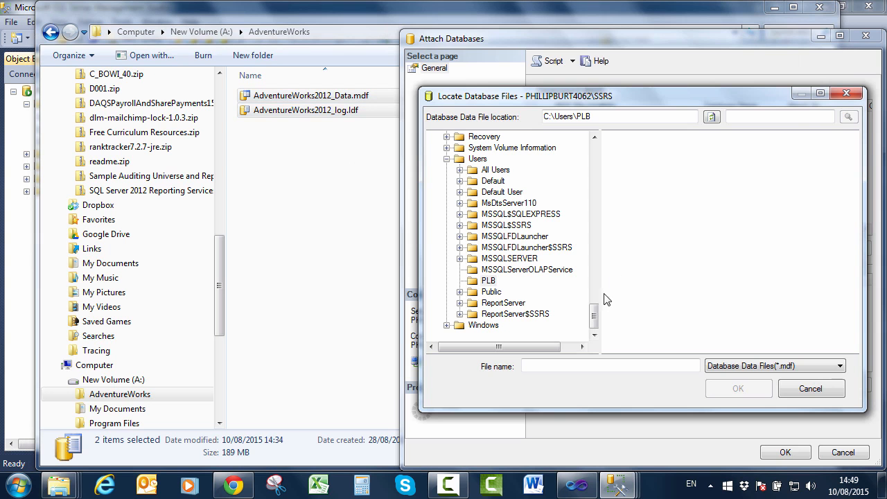
left_click(809, 388)
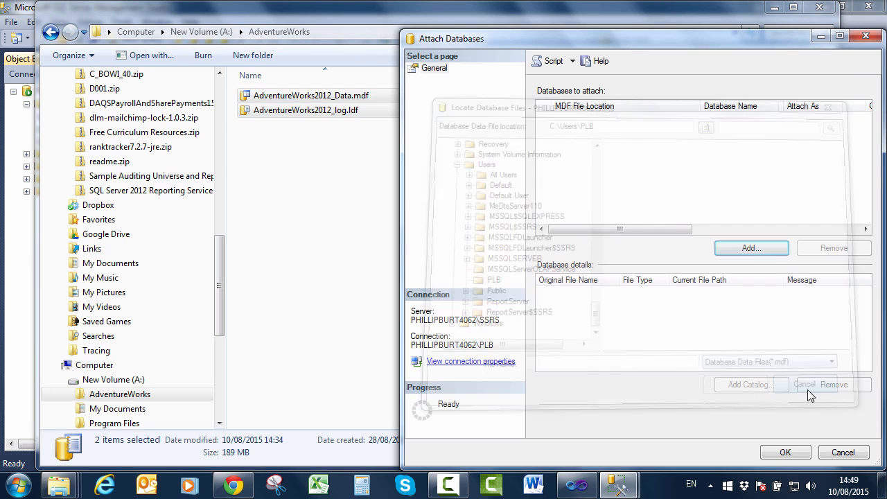
left_click(743, 250)
left_click_drag(595, 243, 593, 161)
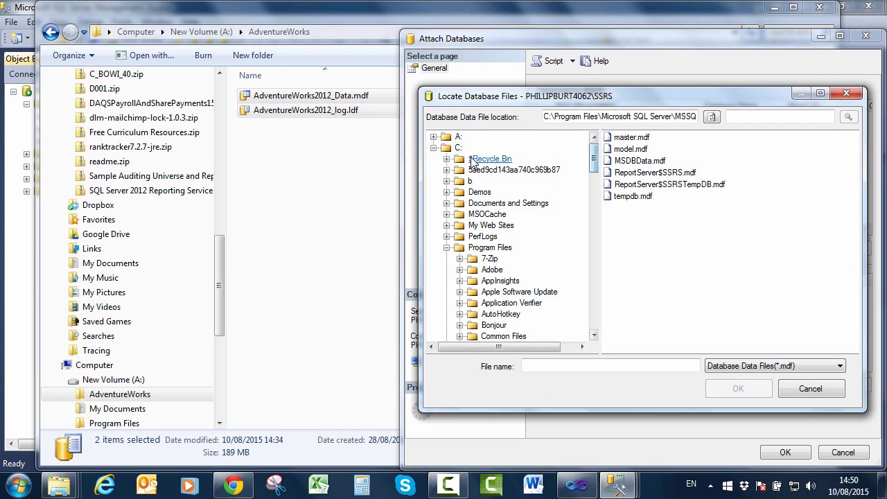
left_click(433, 137)
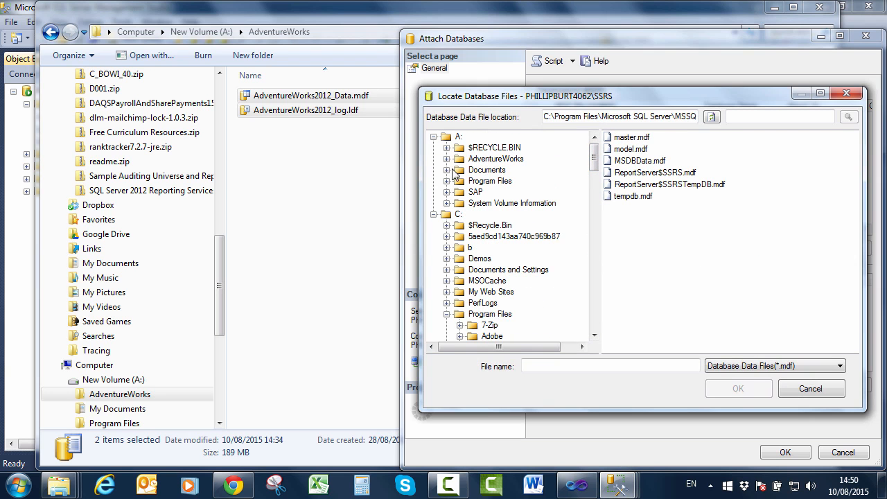
left_click(463, 170)
left_click(472, 160)
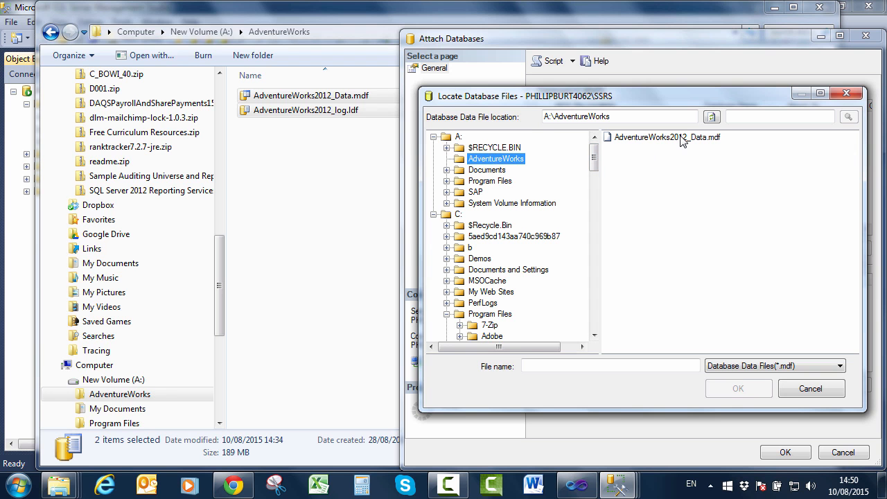
left_click(789, 368)
left_click(788, 366)
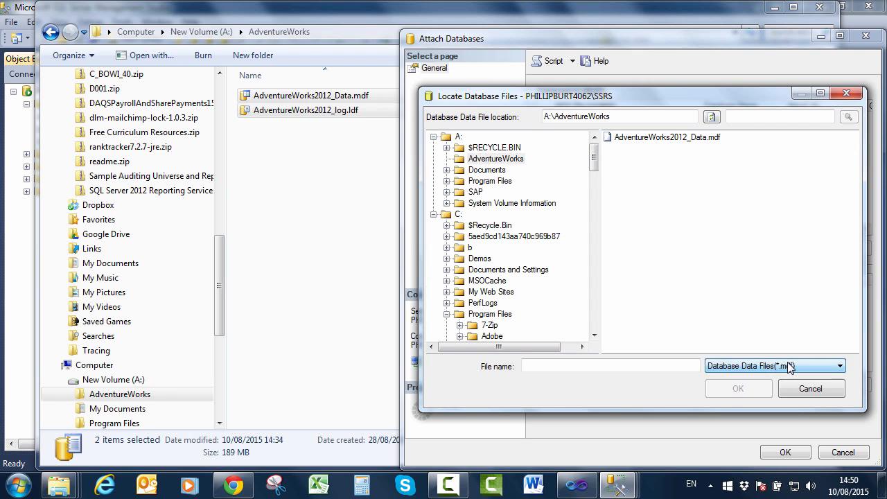
left_click(678, 140)
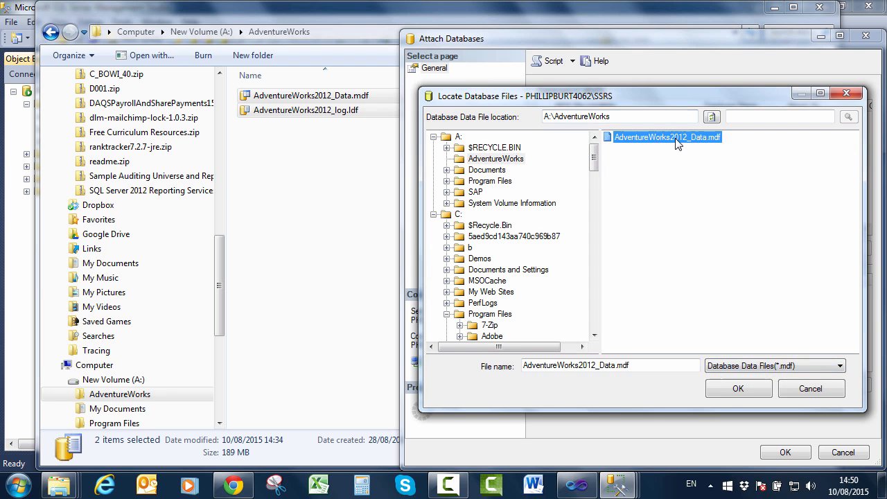
left_click(763, 392)
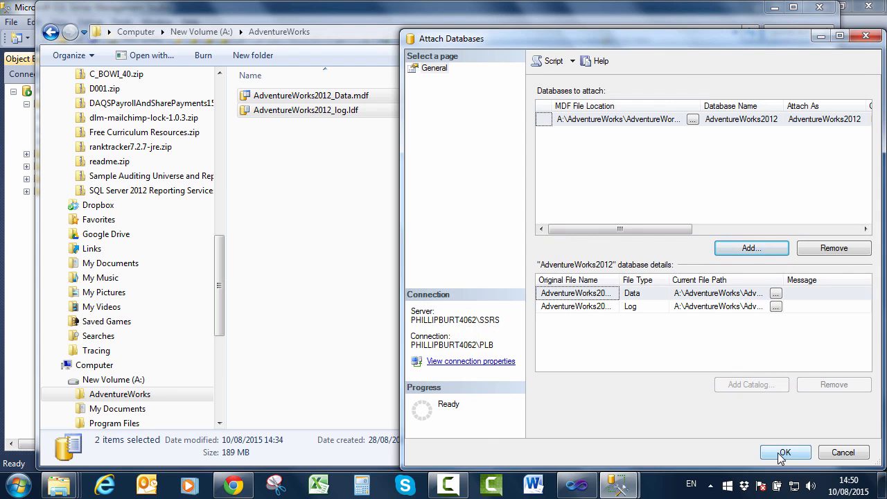
- Attach AdventureWorks2012, dismiss the access-denied error, and open its full message details
left_click(783, 453)
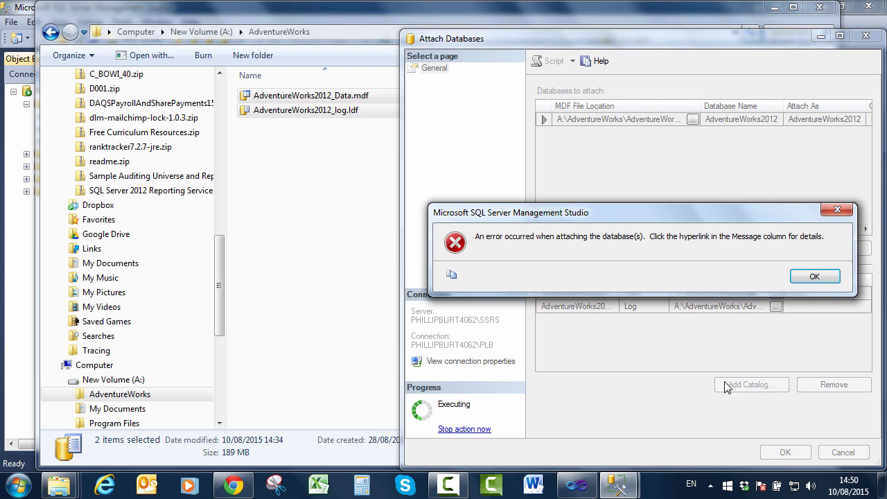
left_click(815, 277)
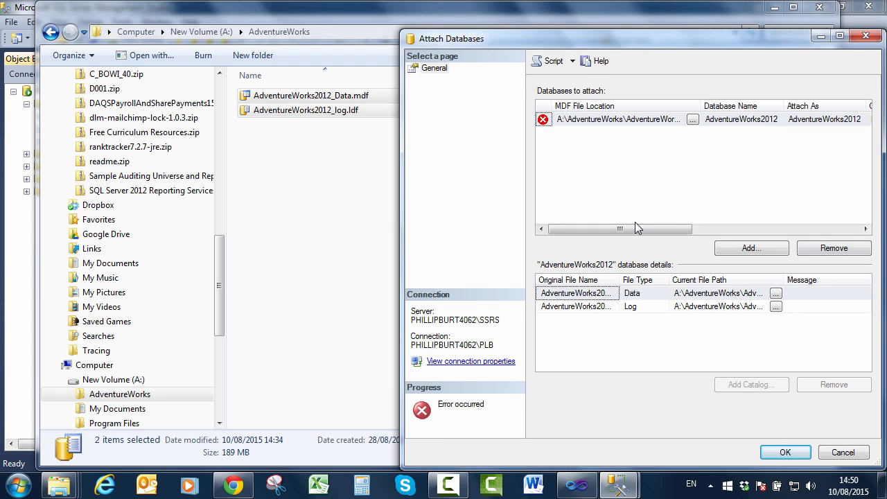
left_click_drag(657, 229, 825, 243)
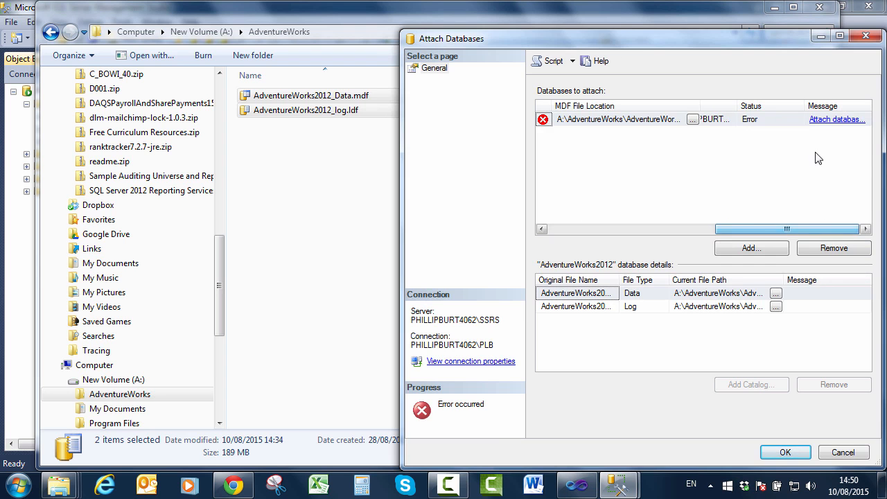
left_click(834, 121)
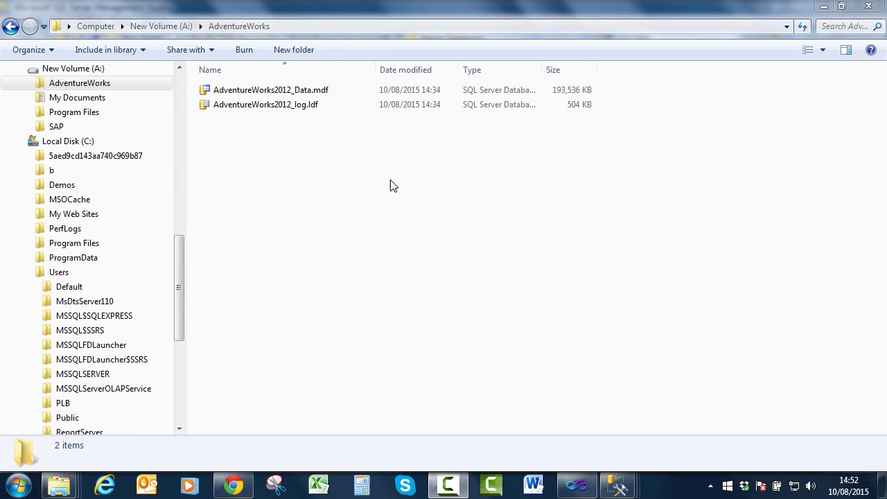
- Allow Full control for the Users group in the A:\AdventureWorks folder's Security permissions
right_click(69, 85)
left_click(118, 442)
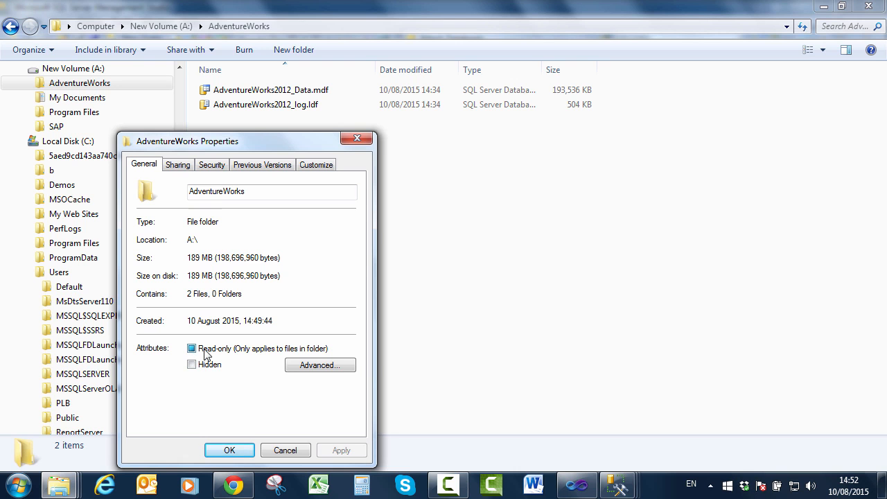
left_click(213, 167)
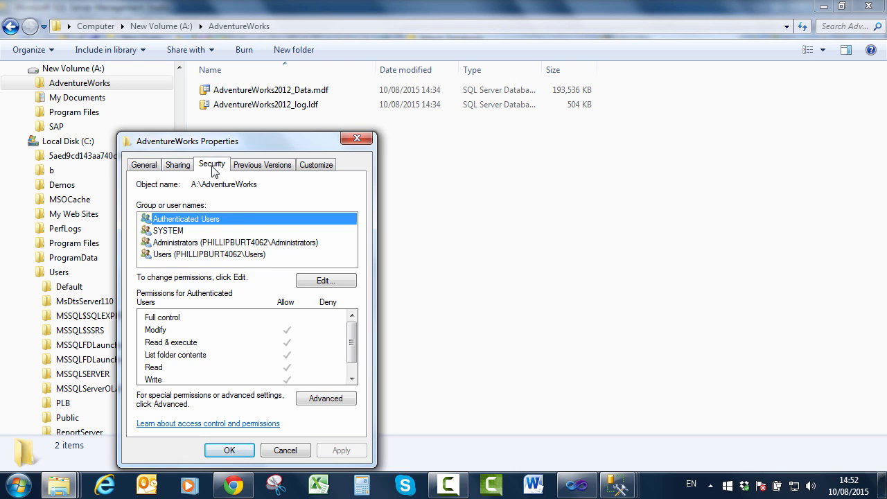
left_click(239, 255)
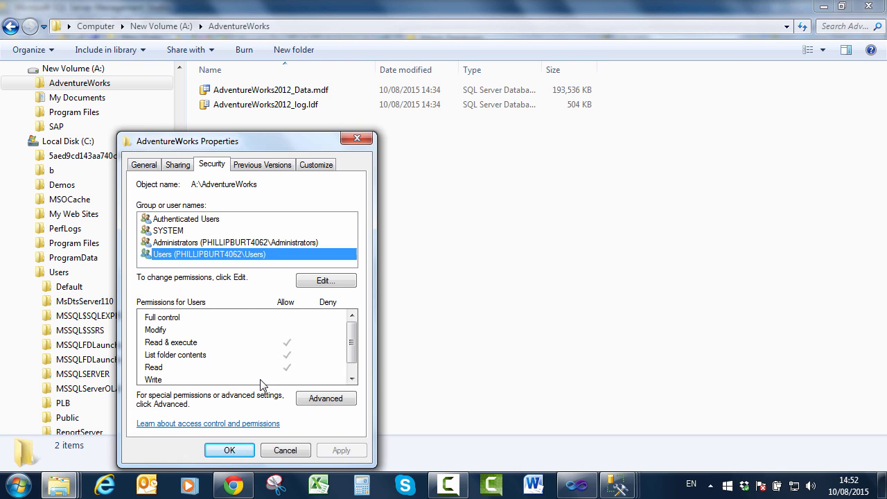
left_click(317, 283)
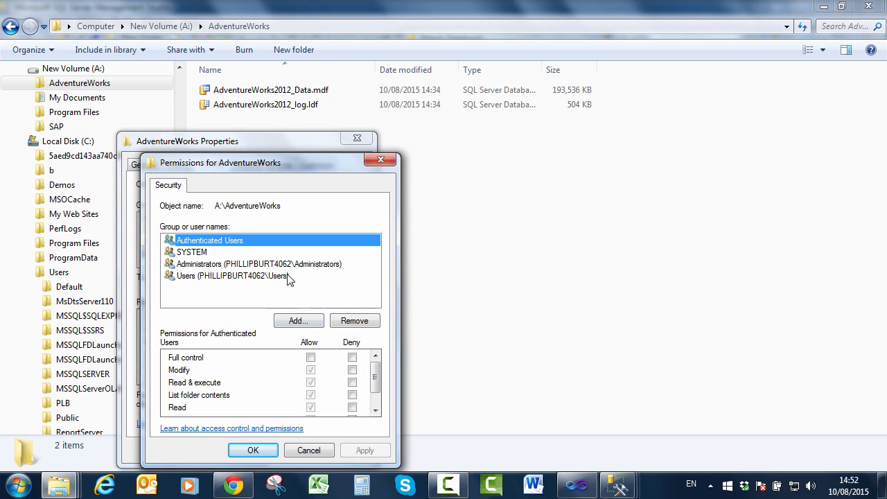
left_click(291, 276)
left_click(309, 358)
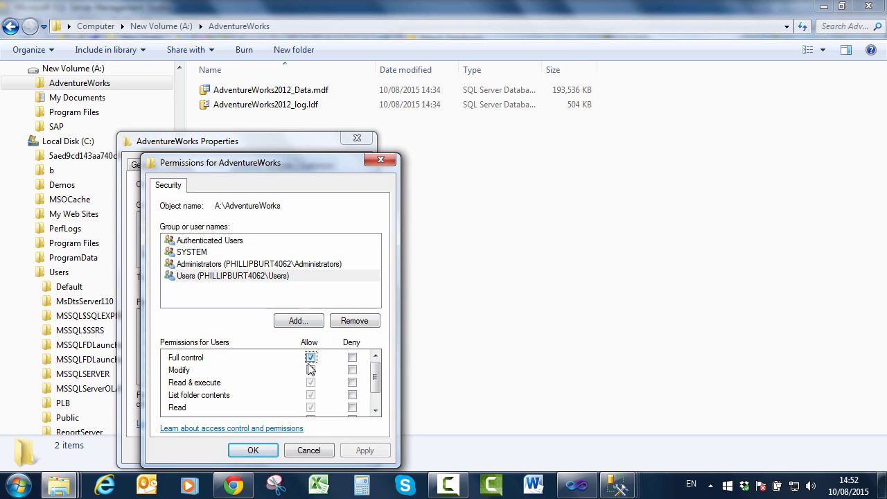
left_click(252, 452)
left_click(233, 449)
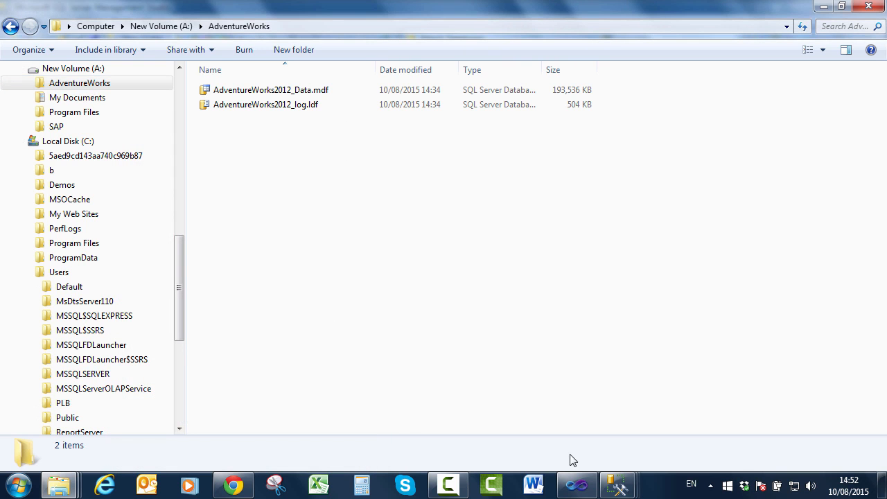
- Attach AdventureWorks2012 from AdventureWorks2012_Data.mdf, then minimize the Explorer window
mouse_move(619, 485)
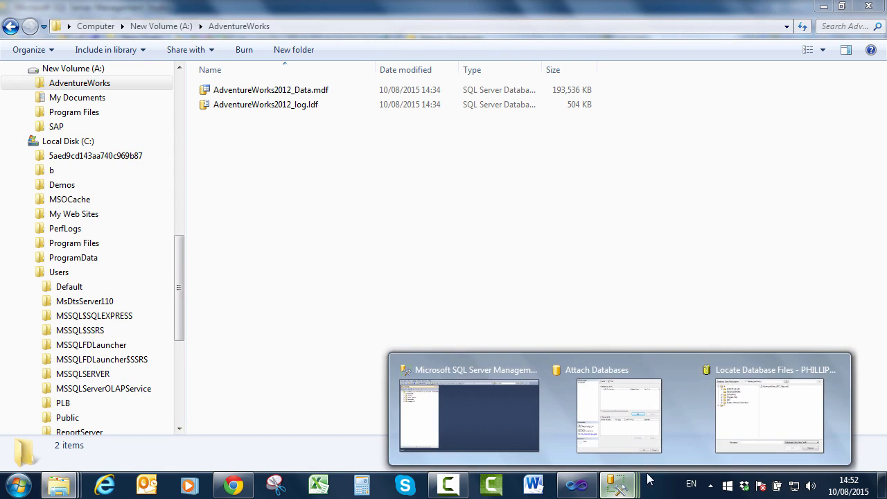
left_click(760, 412)
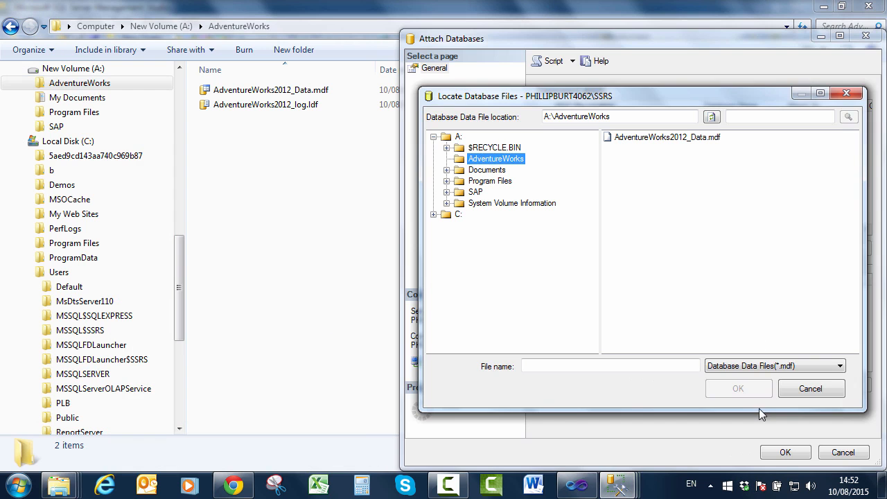
left_click(649, 141)
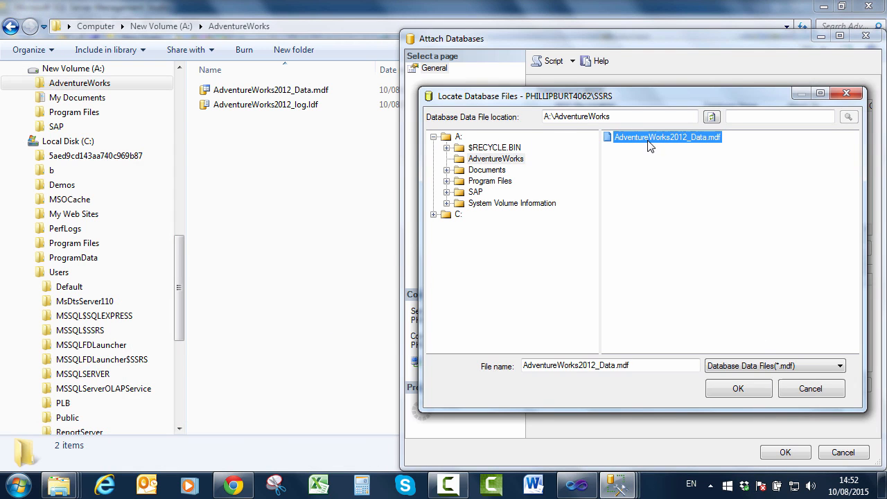
left_click(732, 386)
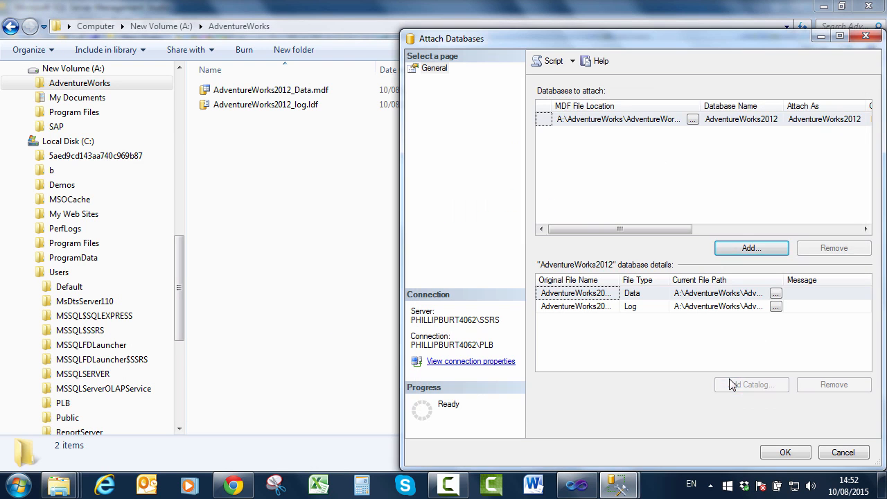
left_click(807, 454)
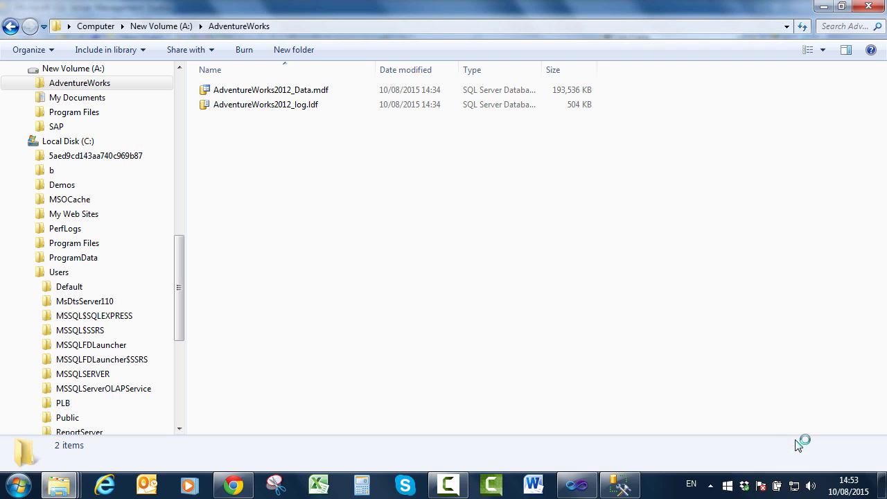
left_click(819, 7)
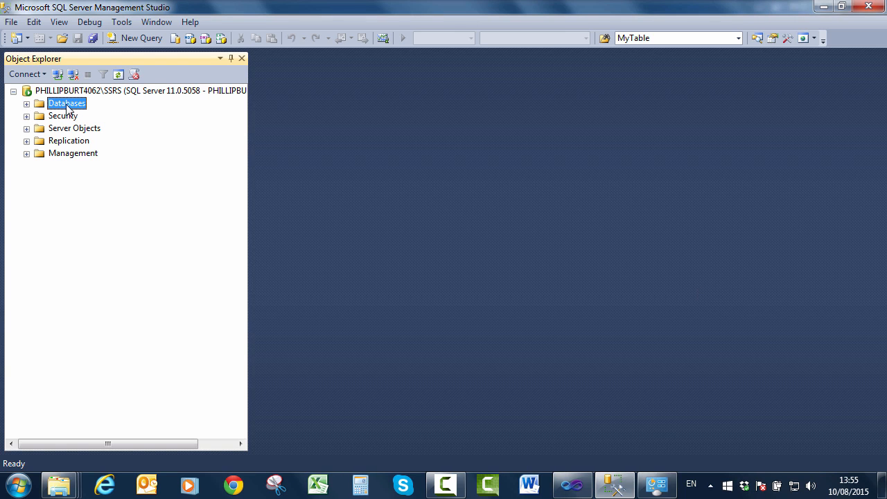
- Expand Databases > AdventureWorks2012 > Tables to verify the tables, then close Management Studio
left_click(27, 105)
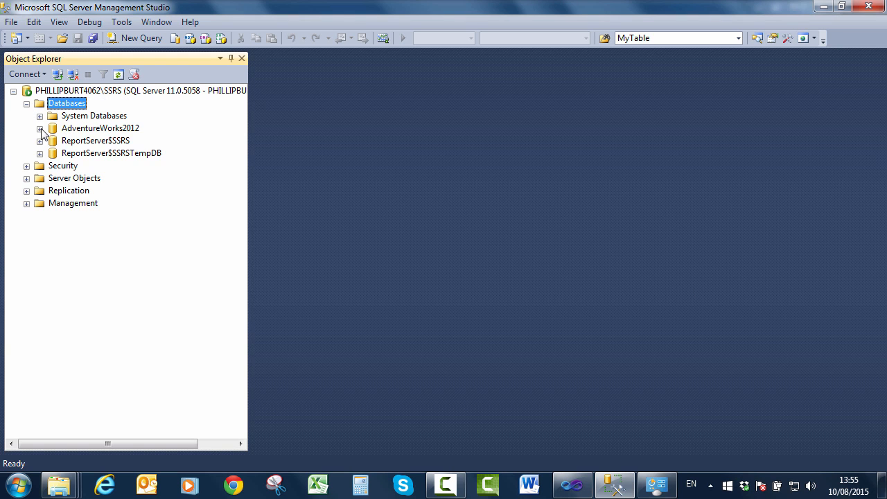
left_click(40, 129)
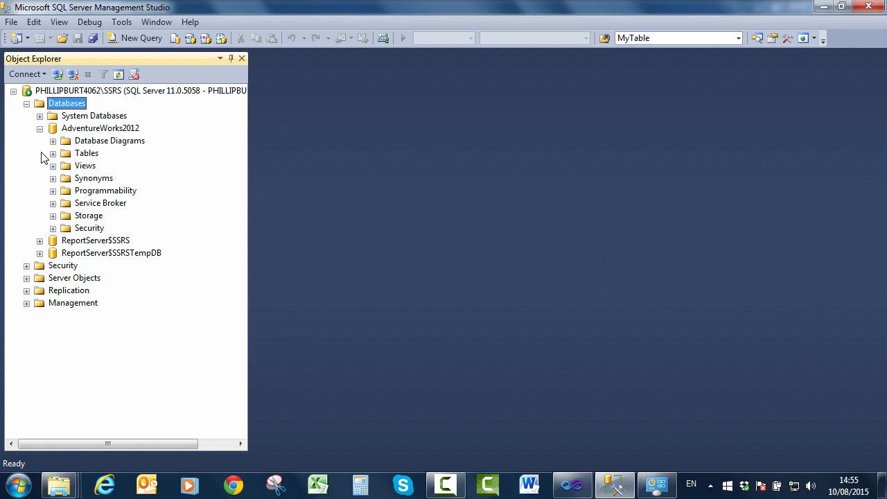
left_click(52, 154)
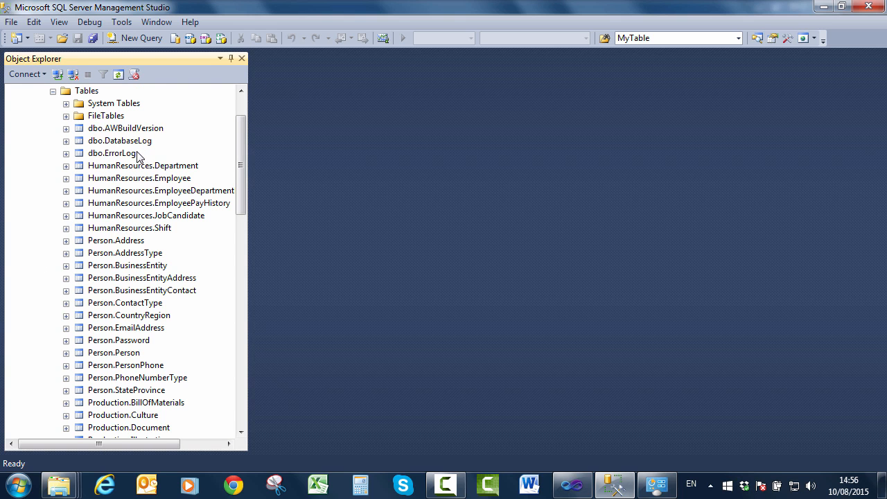
left_click_drag(243, 184, 233, 158)
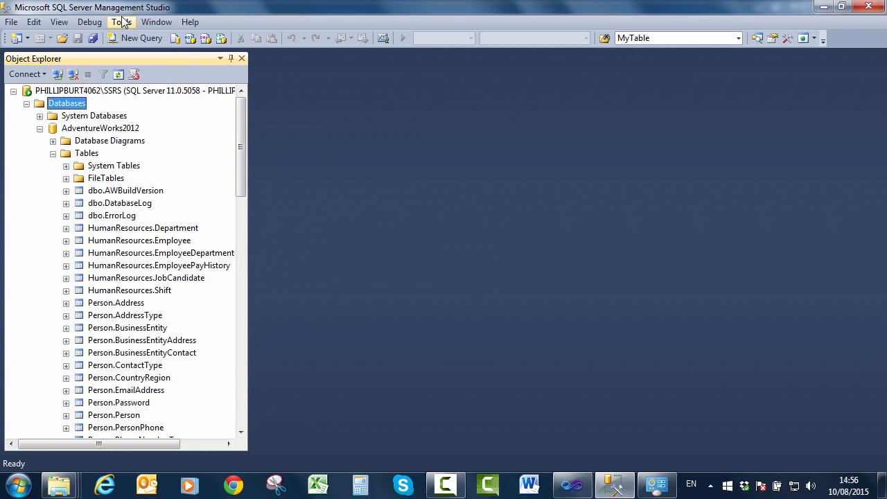
left_click(870, 6)
- Close the AdventureWorks folder window and minimize the other Explorer window to reveal Visual Studio
left_click(820, 7)
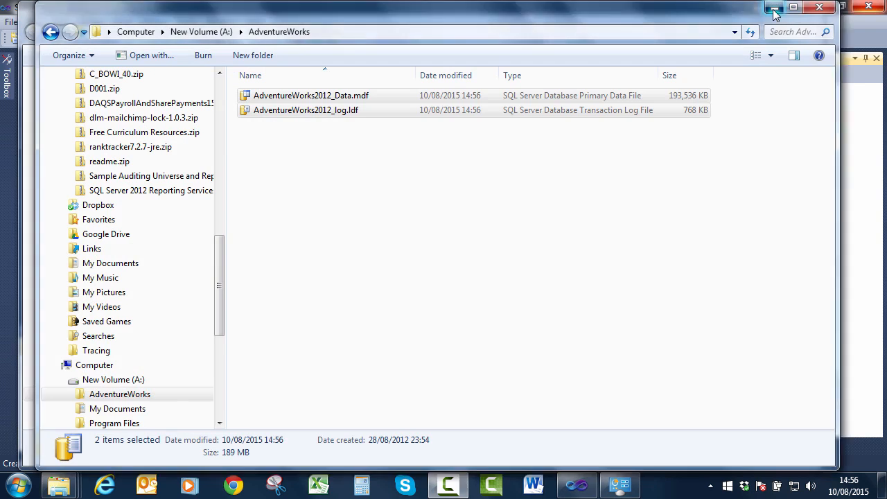
left_click(759, 10)
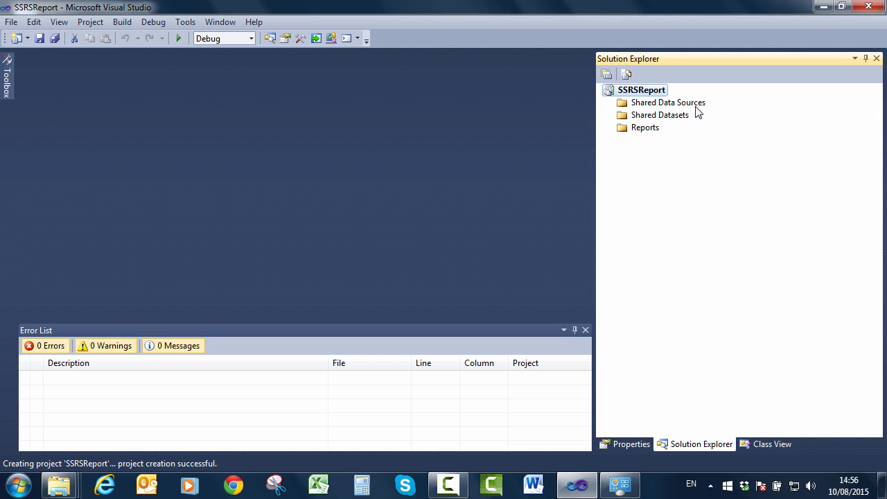
- Add a shared data source named SSRS of type Microsoft SQL Server and start editing its connection
right_click(634, 105)
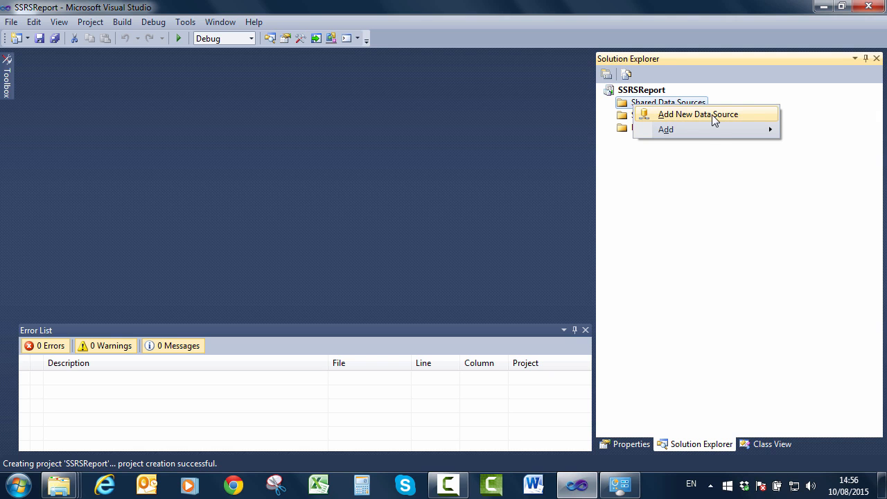
mouse_move(713, 129)
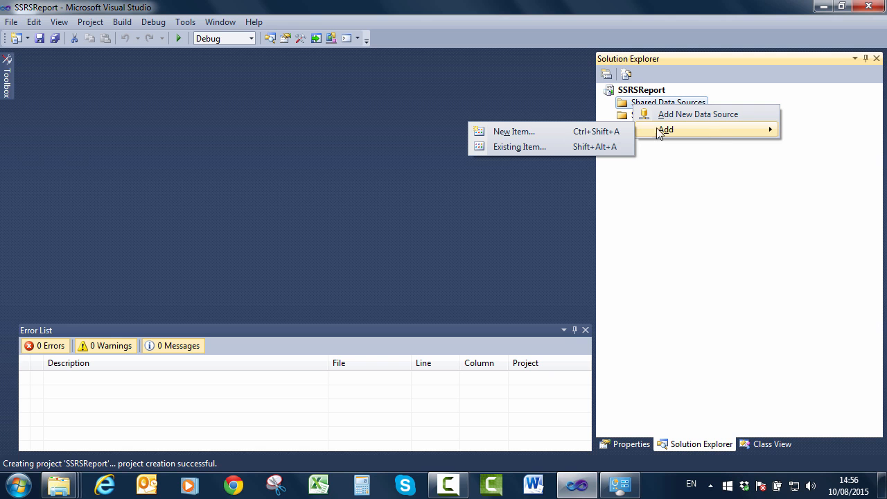
left_click(709, 116)
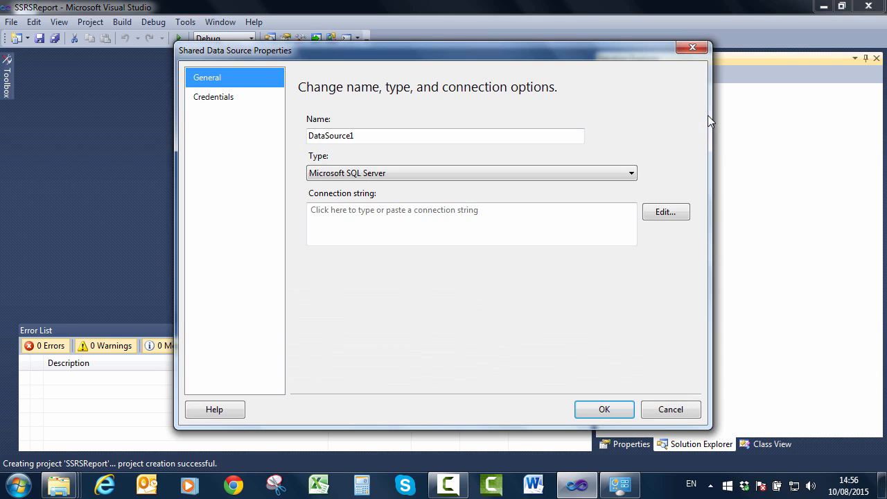
double_click(382, 136)
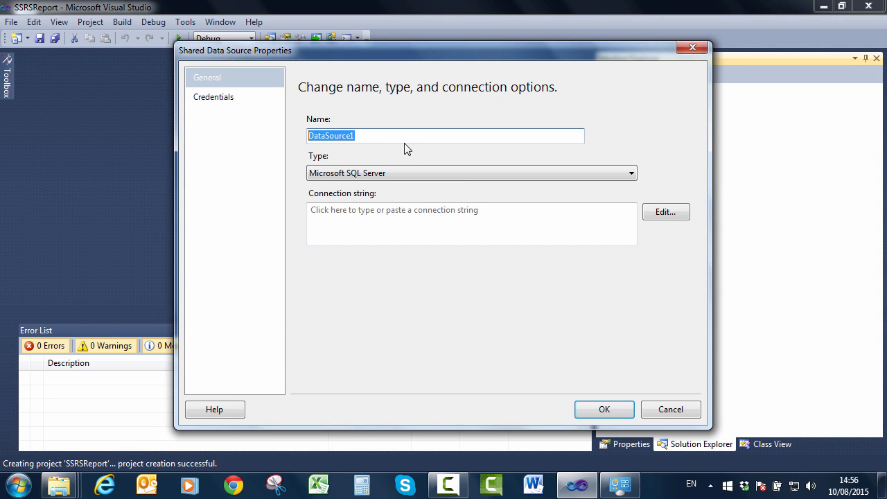
type("SSRS")
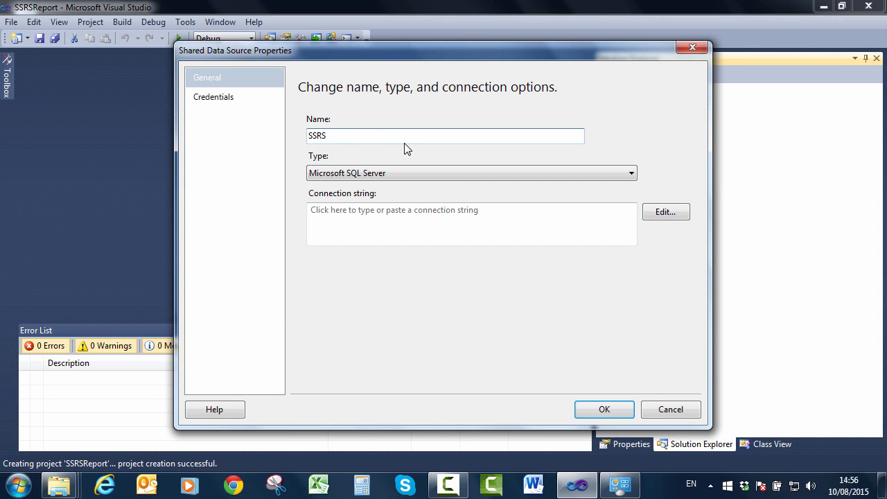
left_click(615, 174)
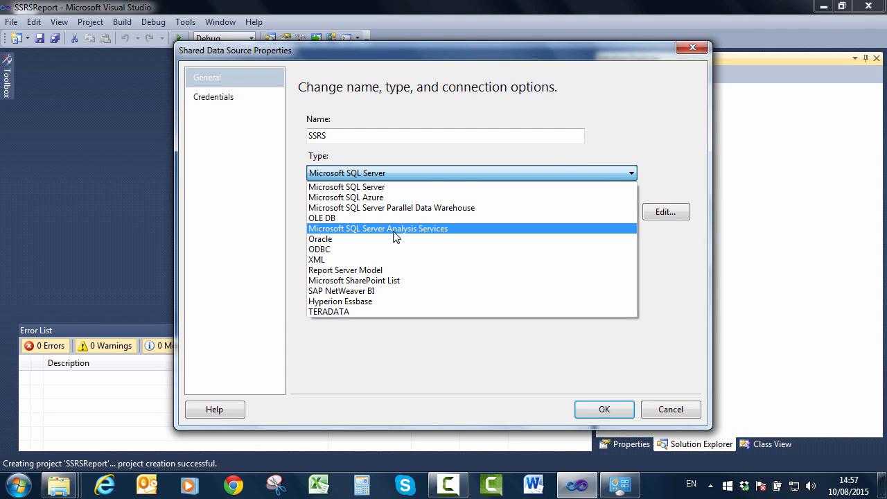
left_click(384, 188)
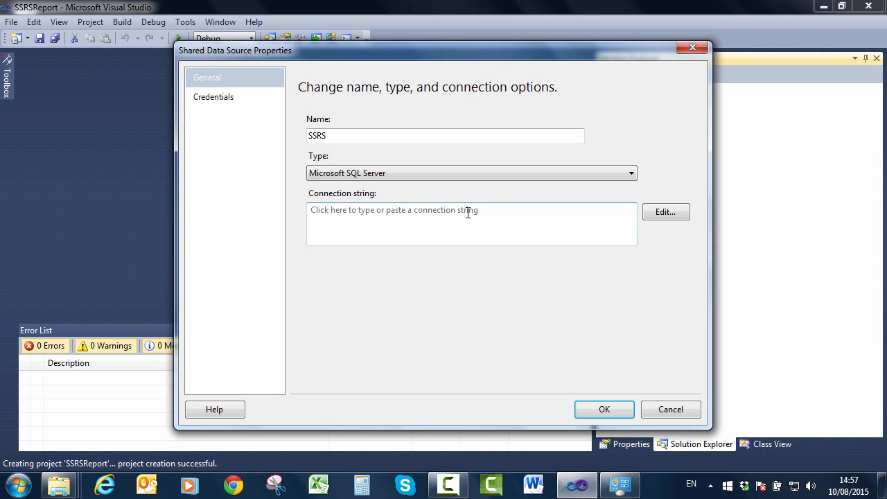
left_click(664, 216)
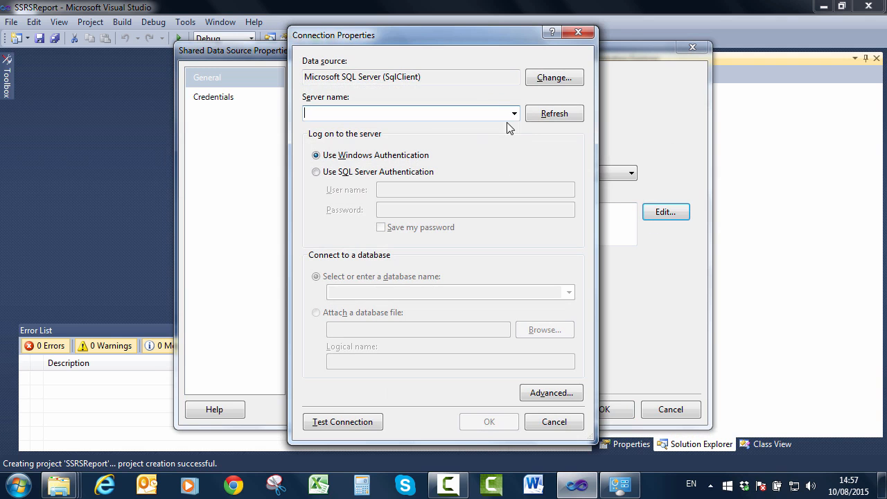
- Check the server name list, then enter '.' as the server name
left_click(515, 115)
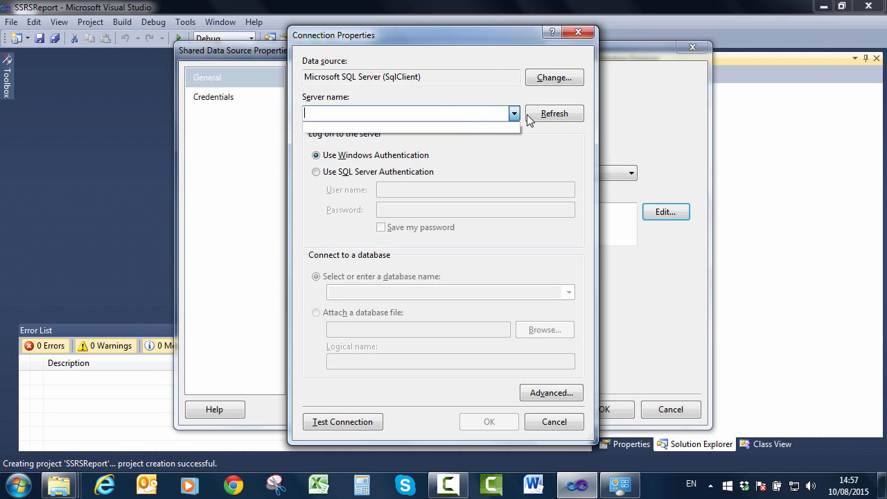
left_click(550, 119)
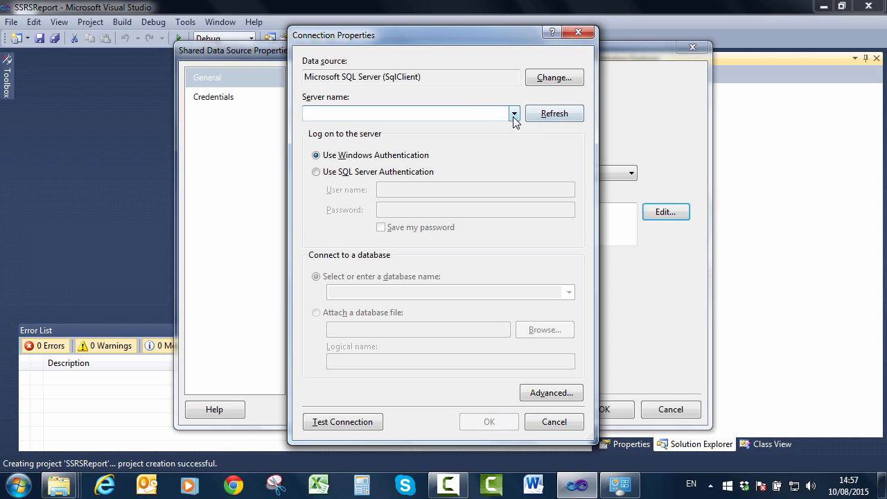
left_click(514, 117)
left_click(492, 115)
type(".")
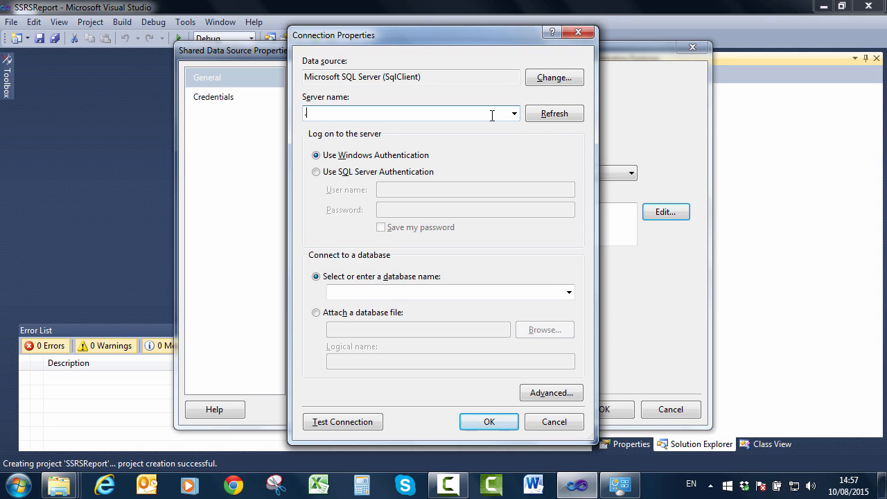
- Check the database list for server '.', find it empty, and open the Start menu
left_click(568, 293)
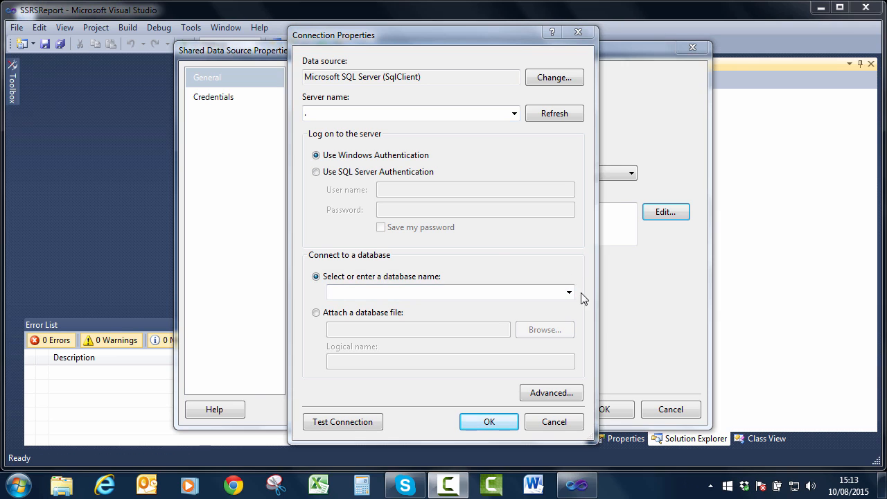
left_click(570, 294)
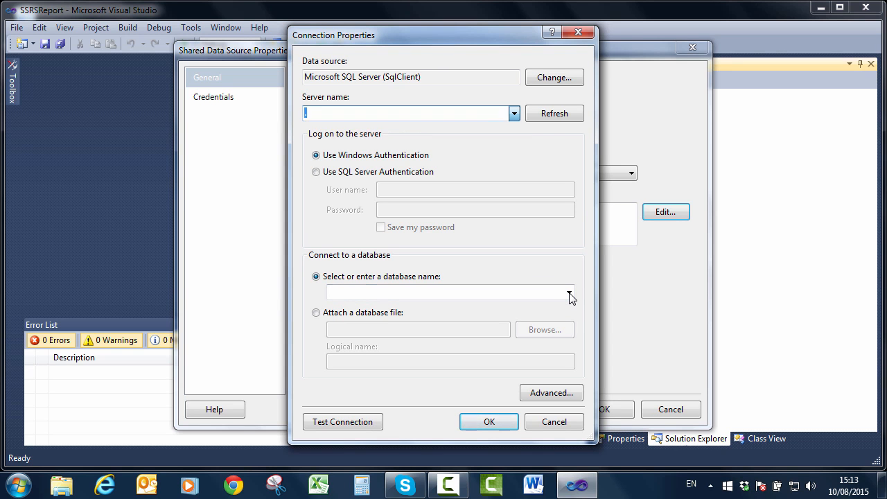
left_click(570, 297)
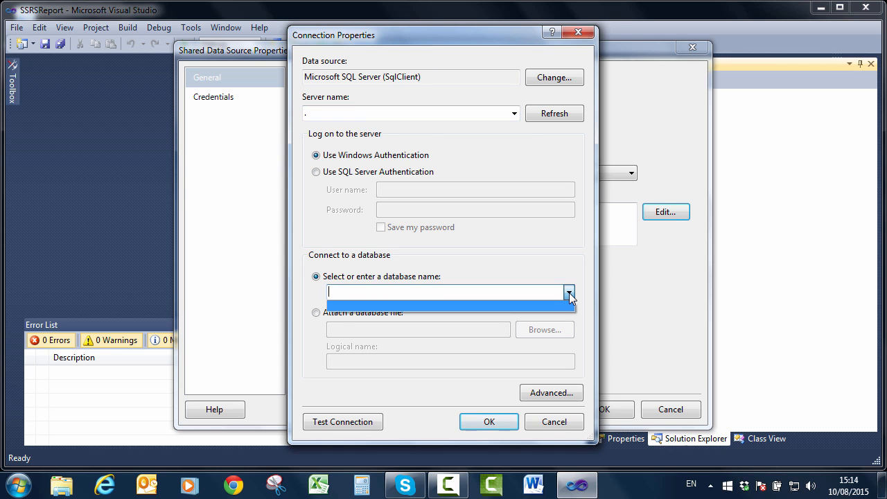
left_click(570, 298)
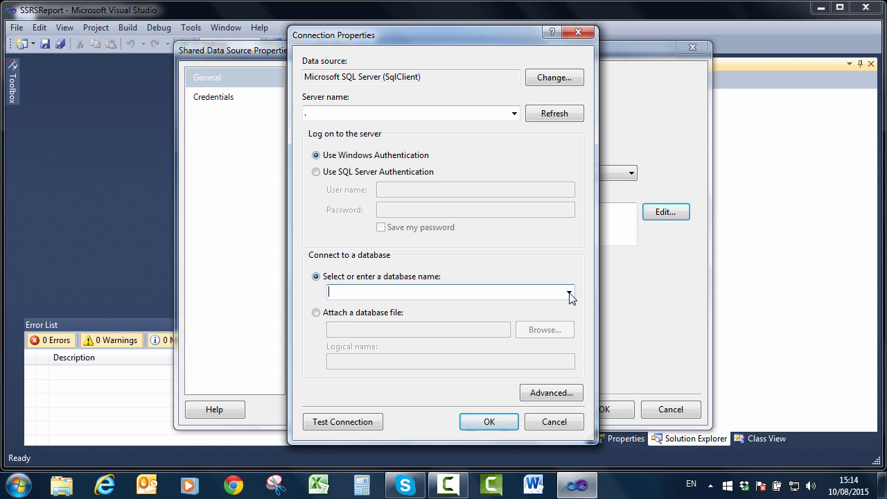
key("super")
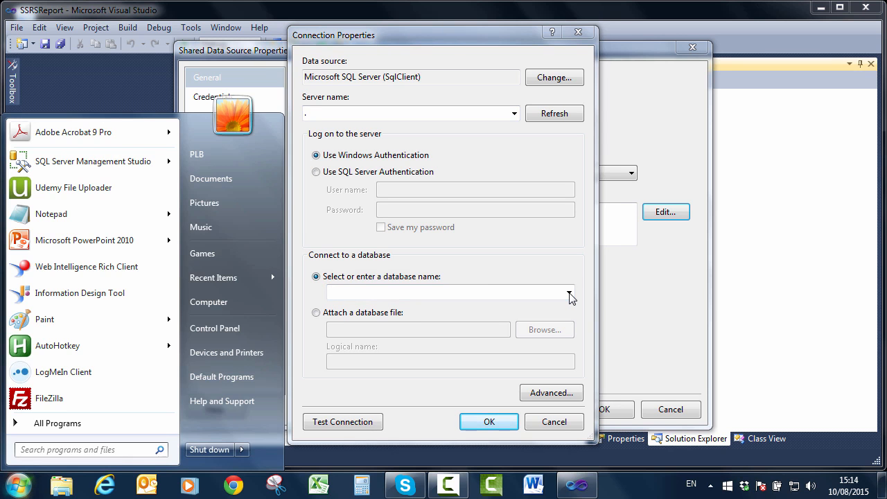
- Launch SQL Server Management Studio from All Programs > Microsoft SQL Server 2012
left_click(57, 423)
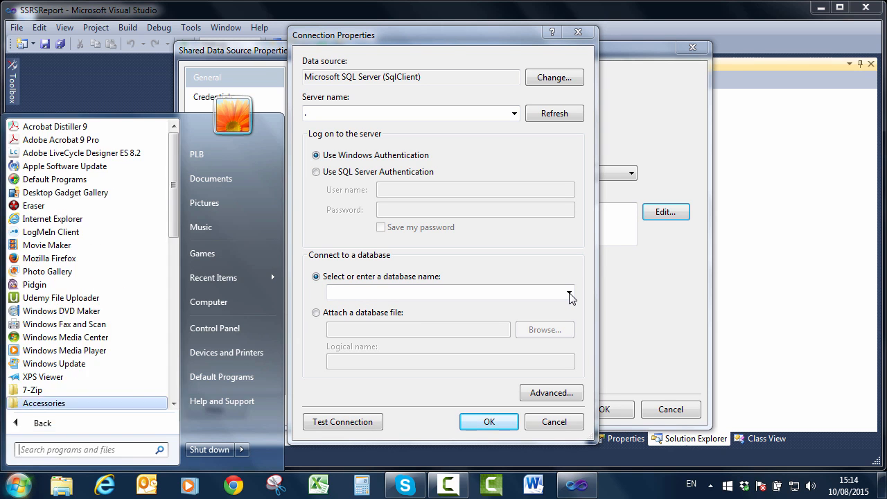
left_click(174, 377)
left_click(174, 377)
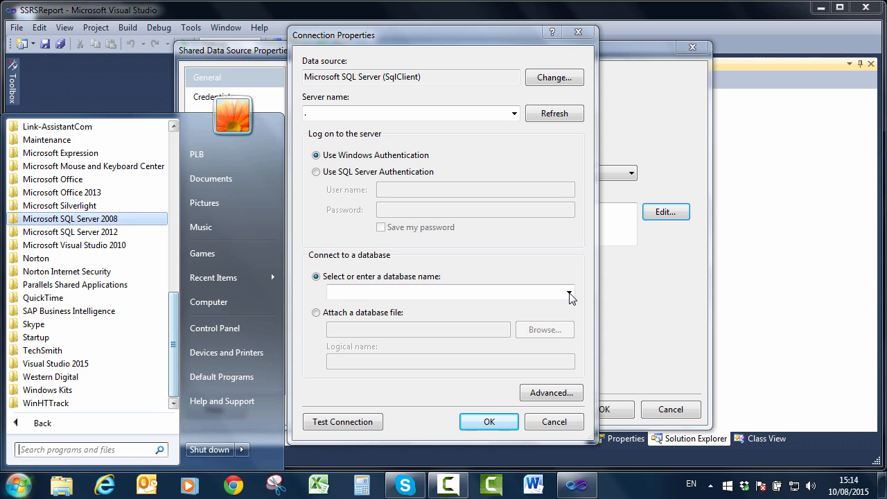
left_click(70, 233)
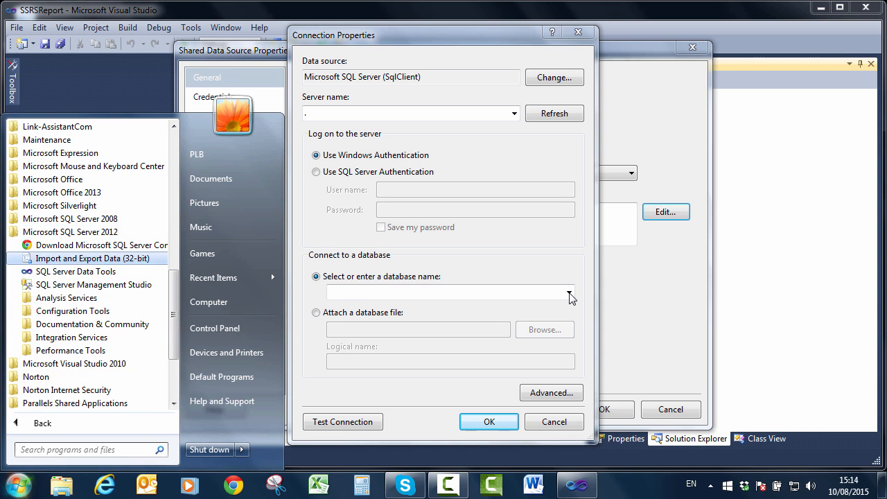
left_click(93, 285)
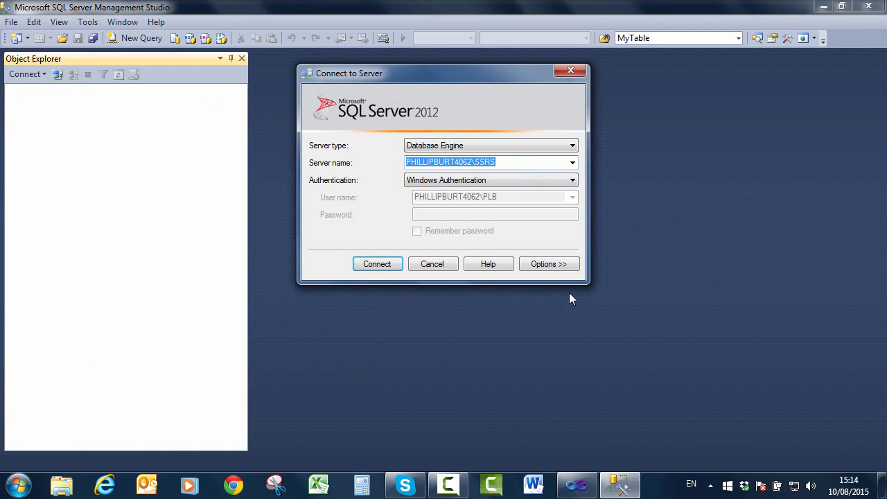
- Copy the server instance name from the connect prompt, then cancel and close Management Studio
right_click(475, 164)
left_click(508, 209)
key("Escape")
key("alt+F4")
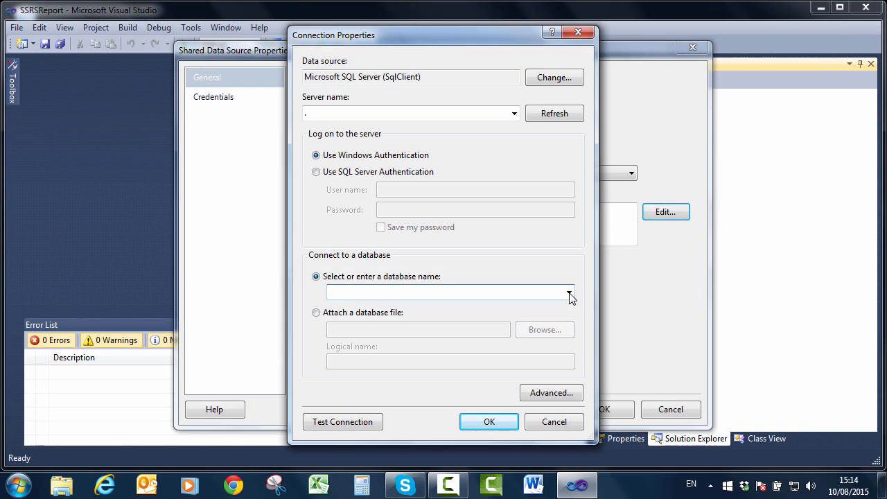
key("shift+Tab")
key("shift+Tab")
key("shift+Tab")
key("shift+Tab")
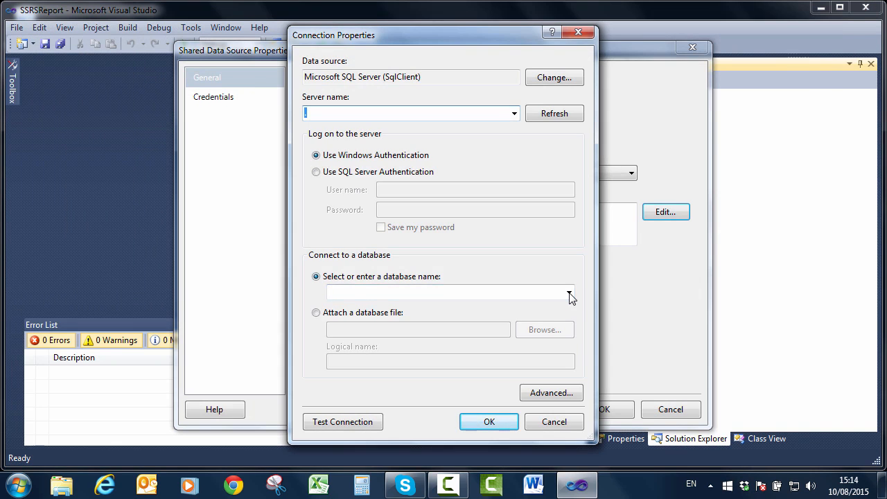
- Paste the copied server instance name and choose AdventureWorks2012 as the database
right_click(306, 115)
left_click(341, 177)
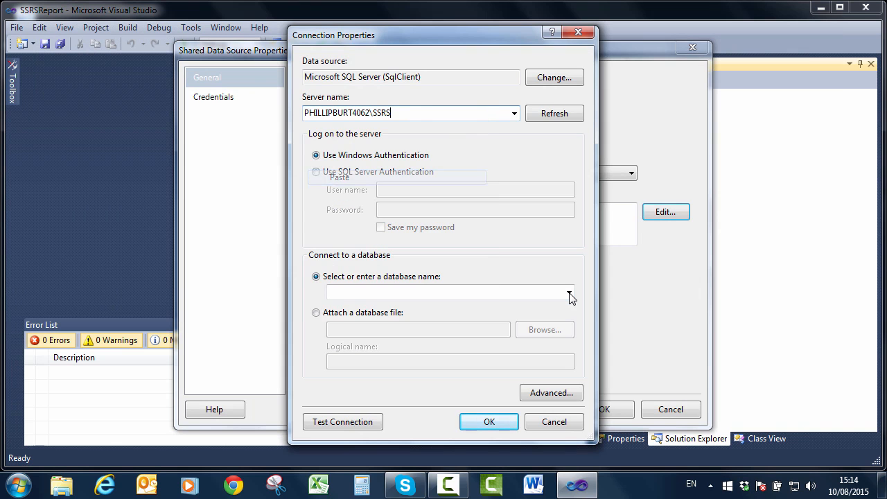
left_click(569, 294)
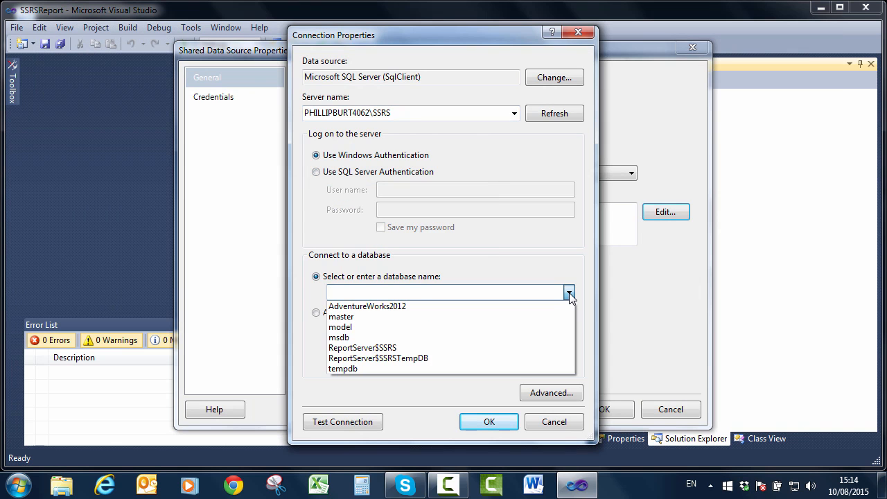
left_click(569, 294)
left_click(569, 294)
key("Down")
key("Down")
key("Down")
key("Up")
key("Up")
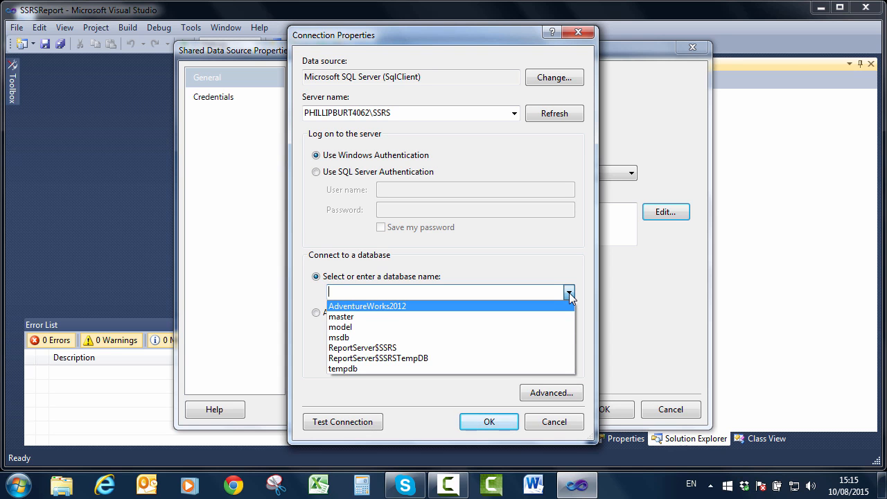
key("Return")
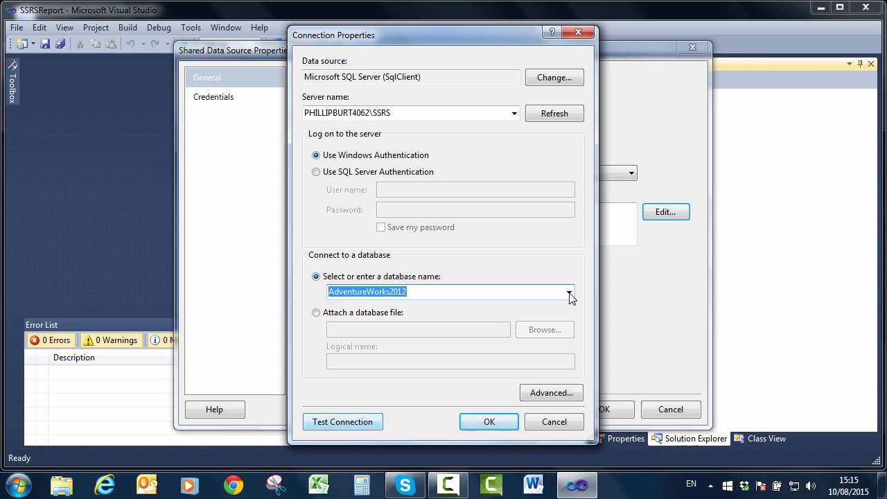
- Test the connection successfully and accept the connection settings
key("alt+t")
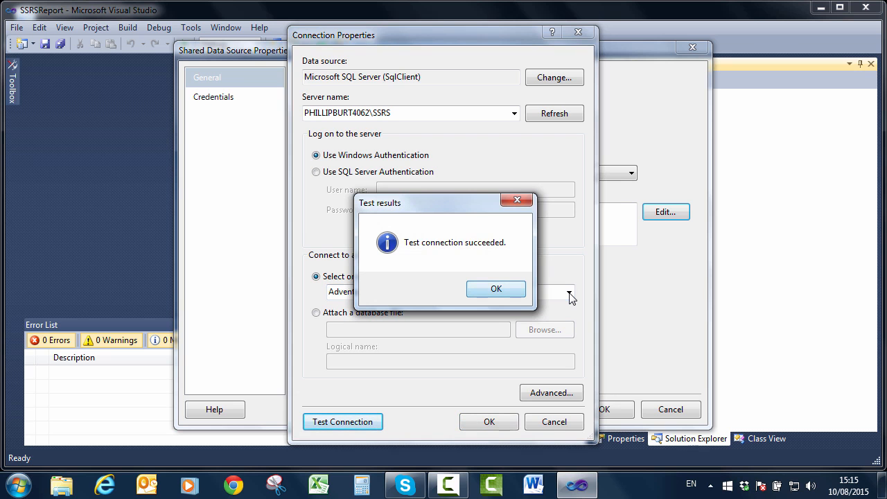
key("Return")
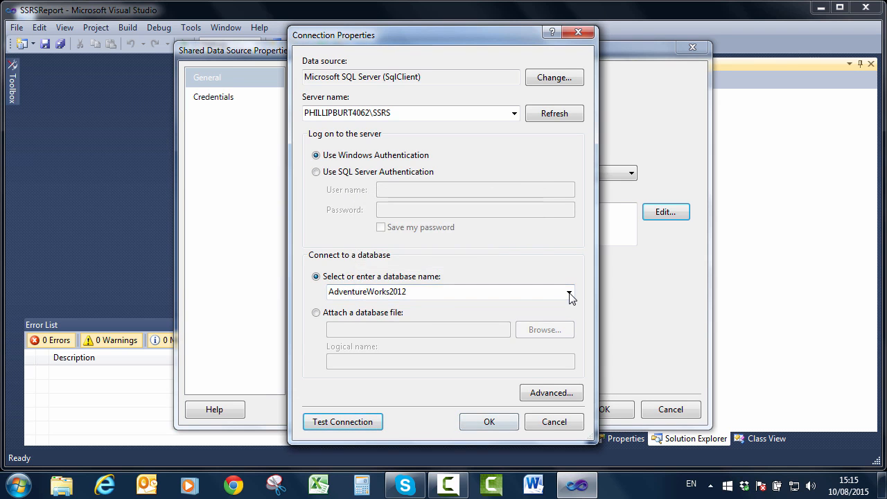
key("Return")
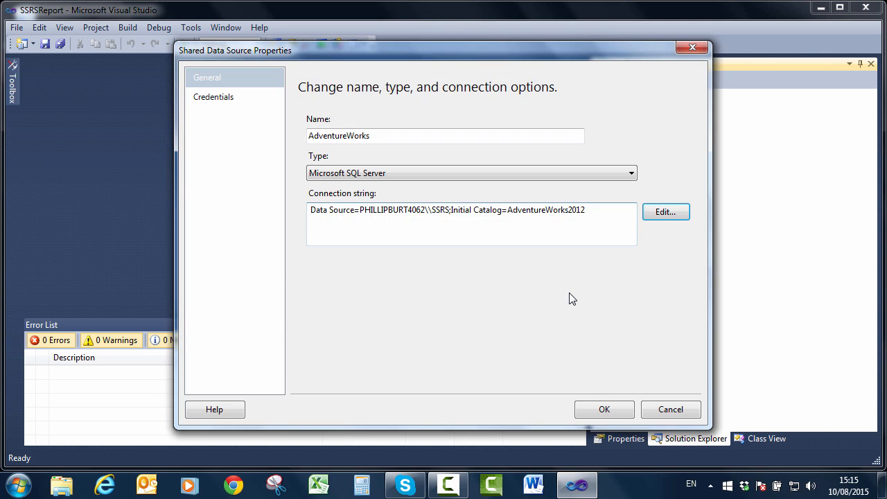
- Review the connection string's Data Source and Initial Catalog, then save the AdventureWorks data source
left_click_drag(356, 210, 310, 210)
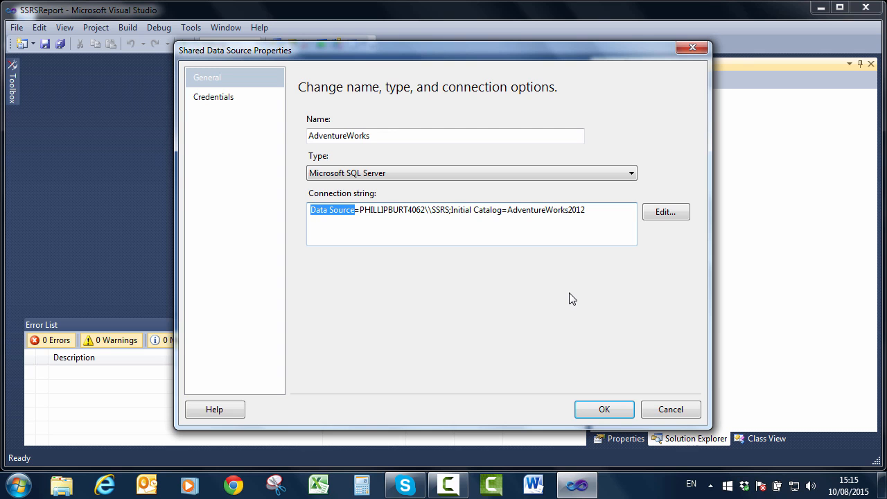
left_click(487, 210)
left_click_drag(451, 210, 502, 210)
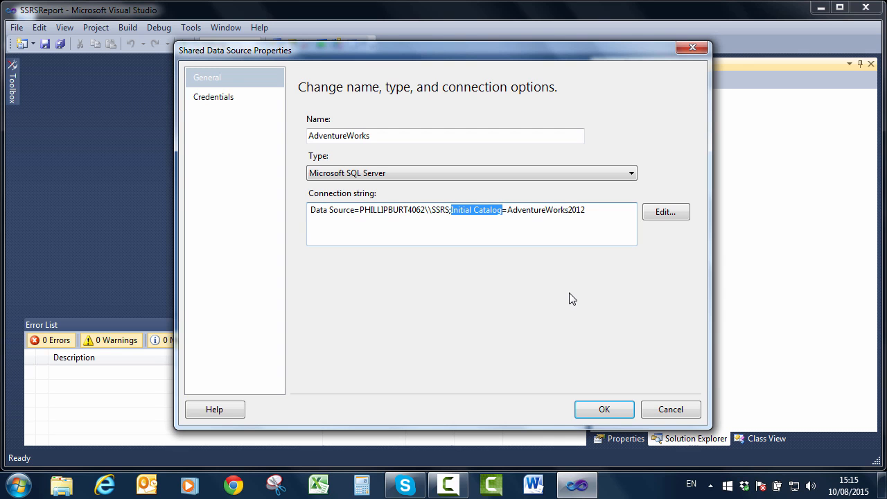
key("Right")
key("Right")
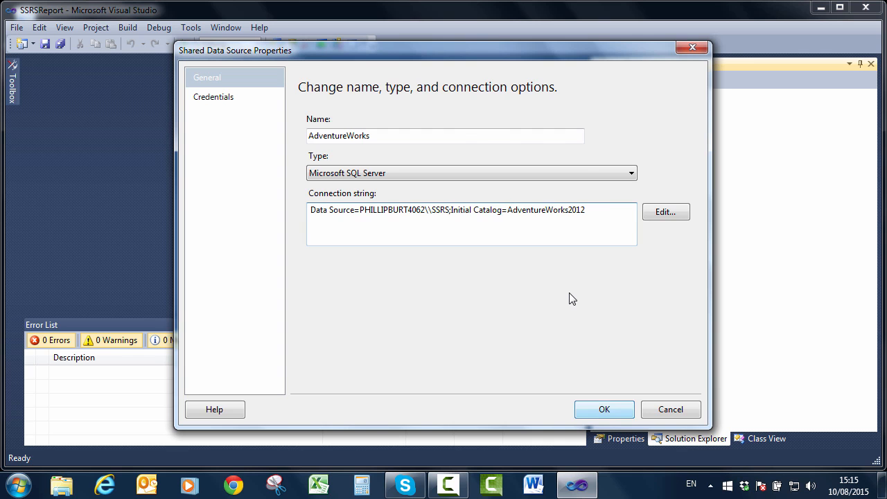
key("Return")
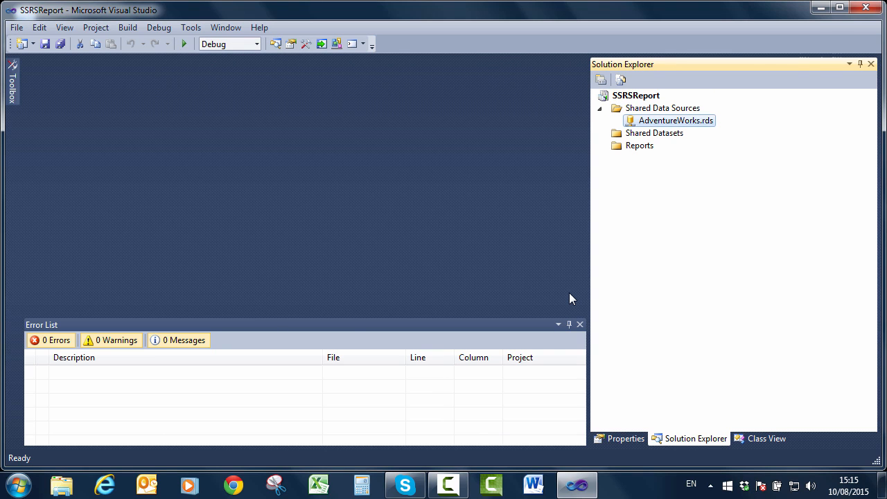
right_click(652, 96)
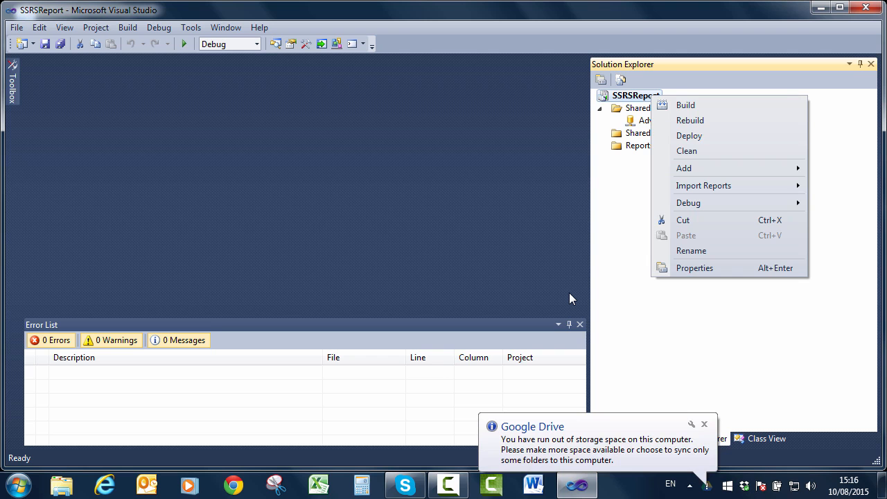
left_click(570, 298)
left_click(676, 120)
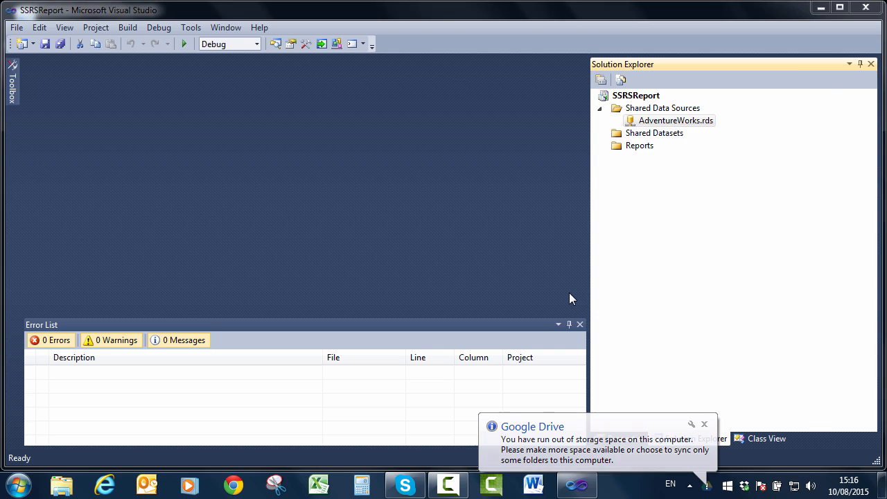
right_click(639, 95)
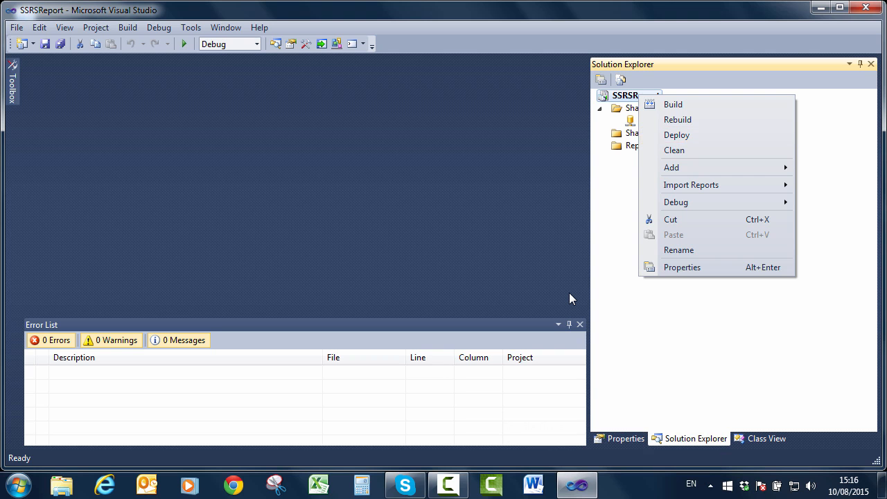
left_click(570, 299)
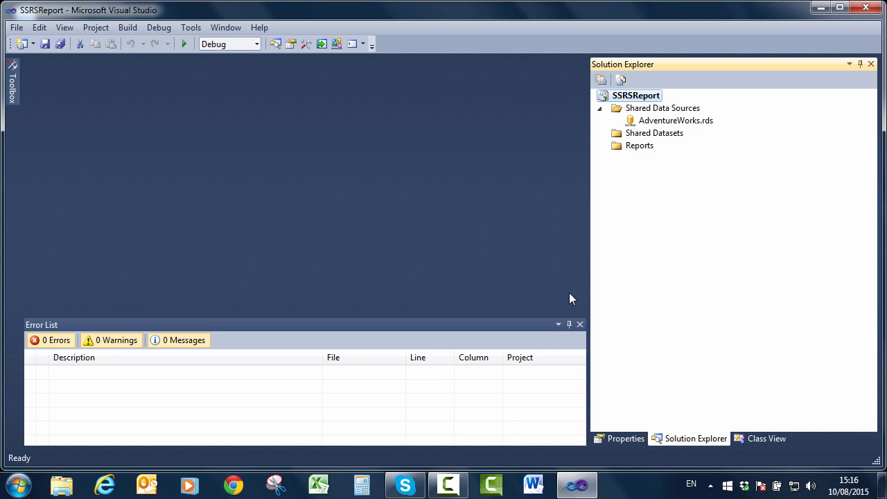
key("Down")
key("Down")
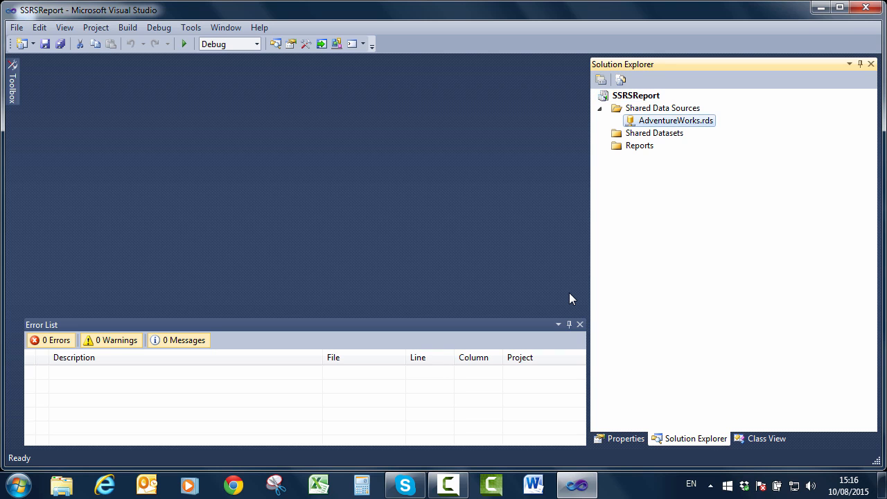
key("Down")
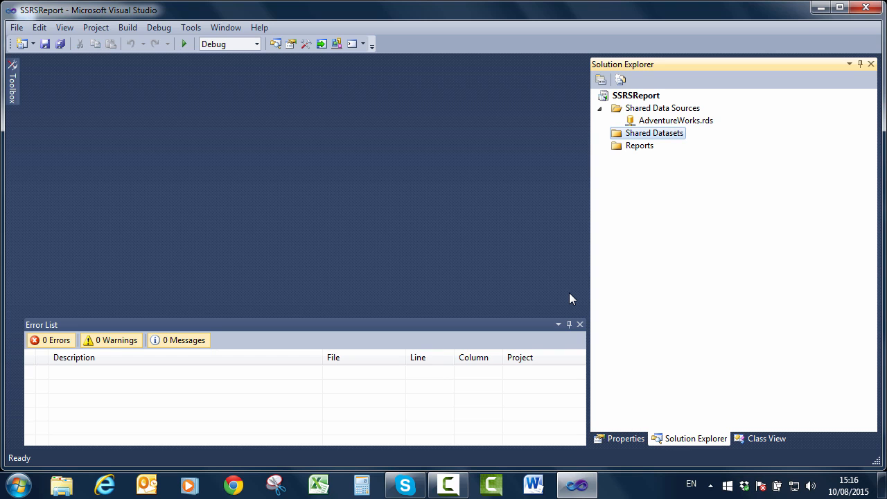